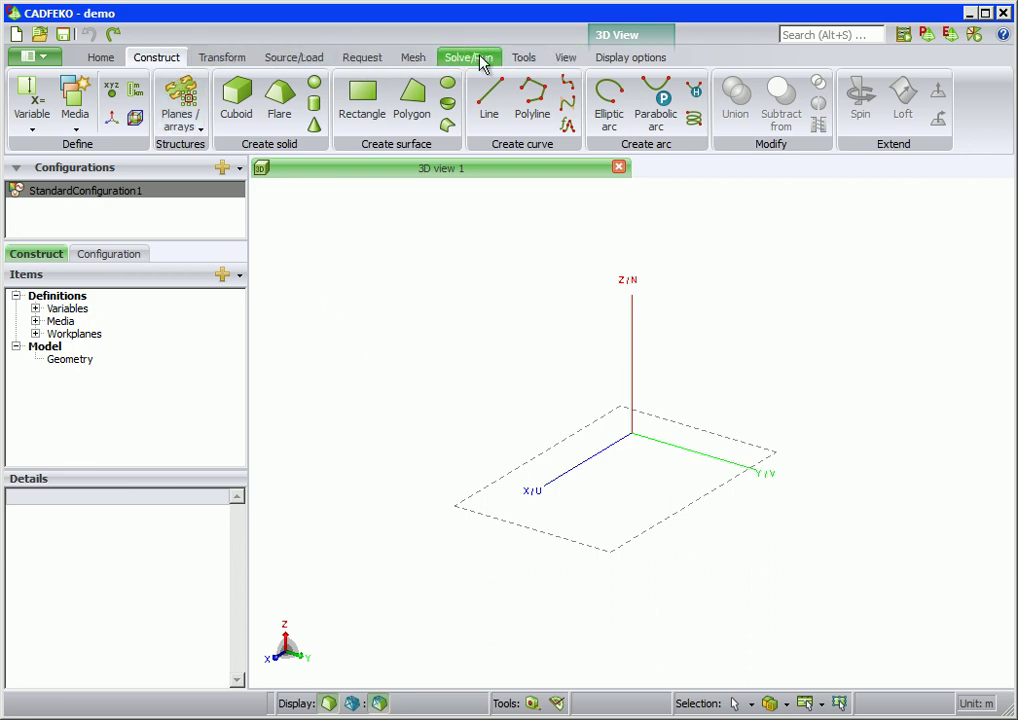
- Change the model unit from metres to centimetres (cm)
{"action": "left_click", "coordinate": [137, 97]}
{"action": "left_click", "coordinate": [416, 209]}
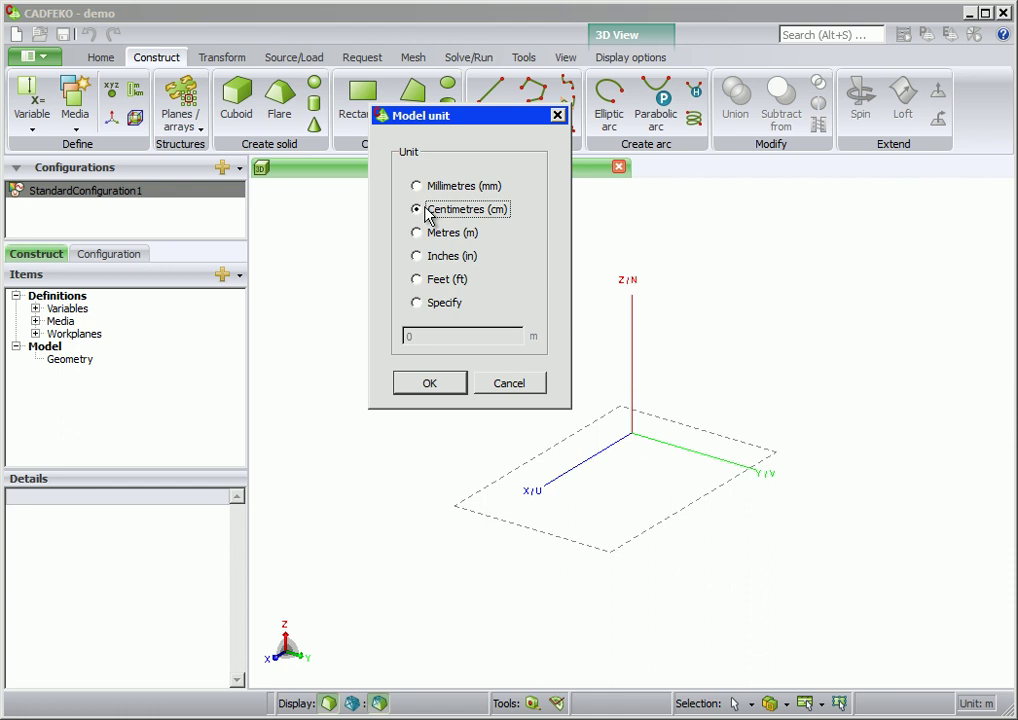
{"action": "left_click", "coordinate": [428, 383]}
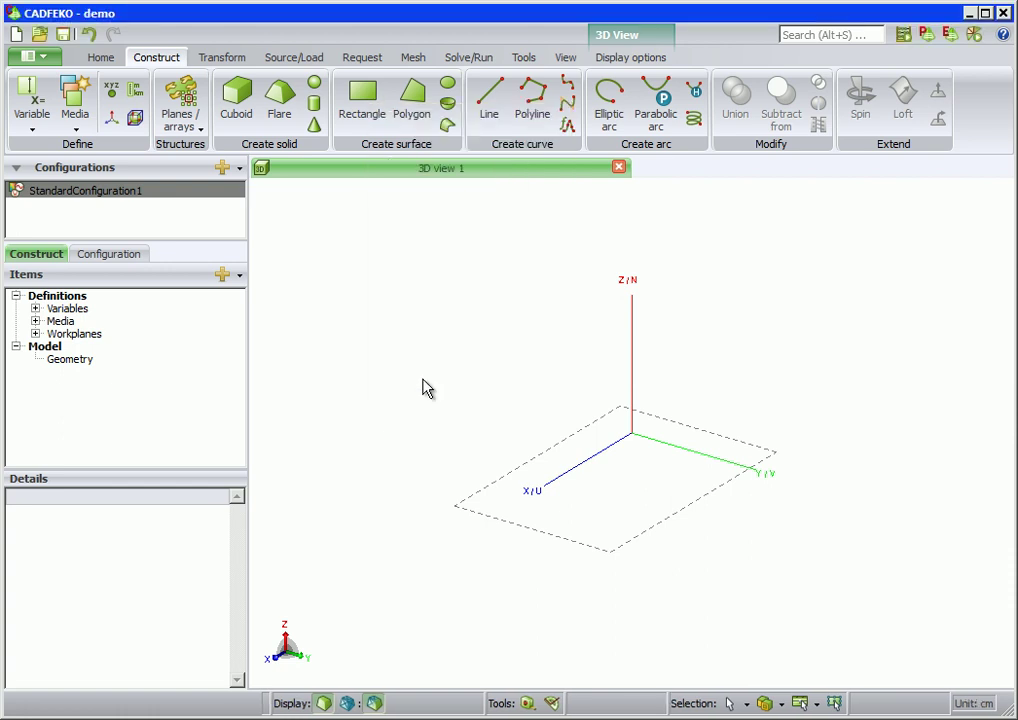
- Create a base-centred cuboid of 12.96 × 6.48 × 30.2 cm labelled waveguide
{"action": "left_click", "coordinate": [240, 118]}
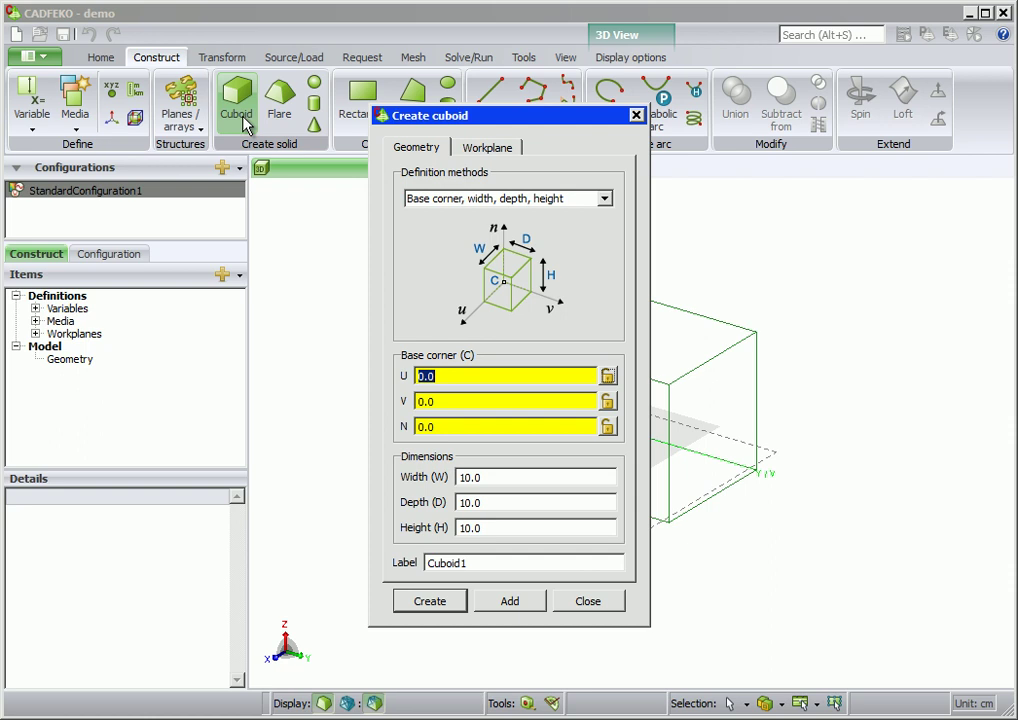
{"action": "left_click", "coordinate": [420, 199]}
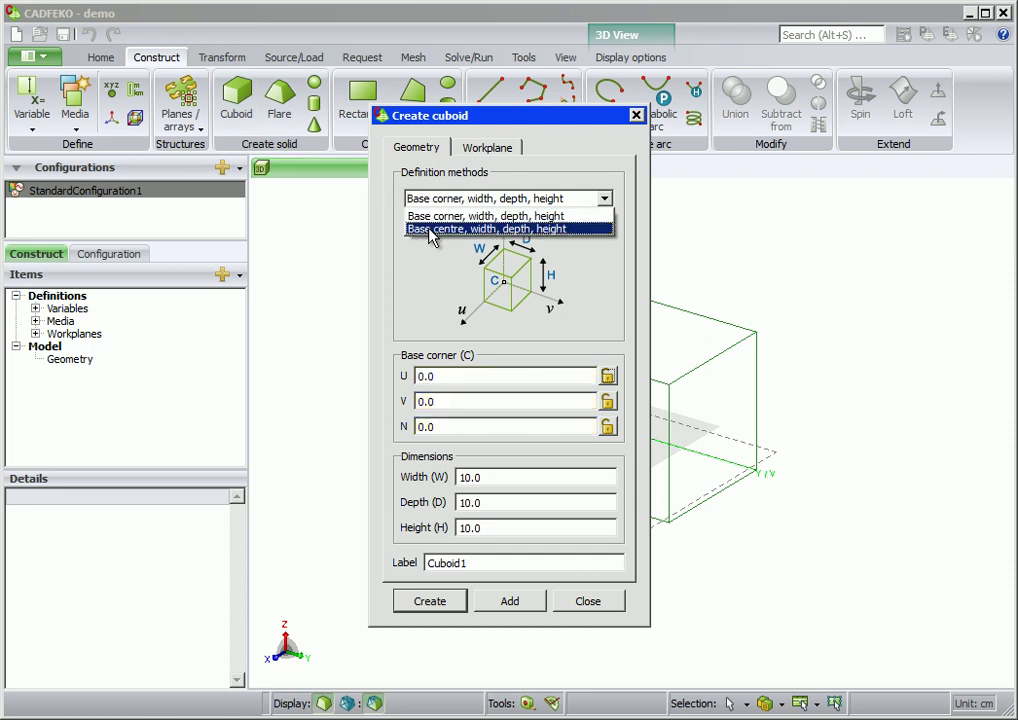
{"action": "left_click", "coordinate": [431, 229]}
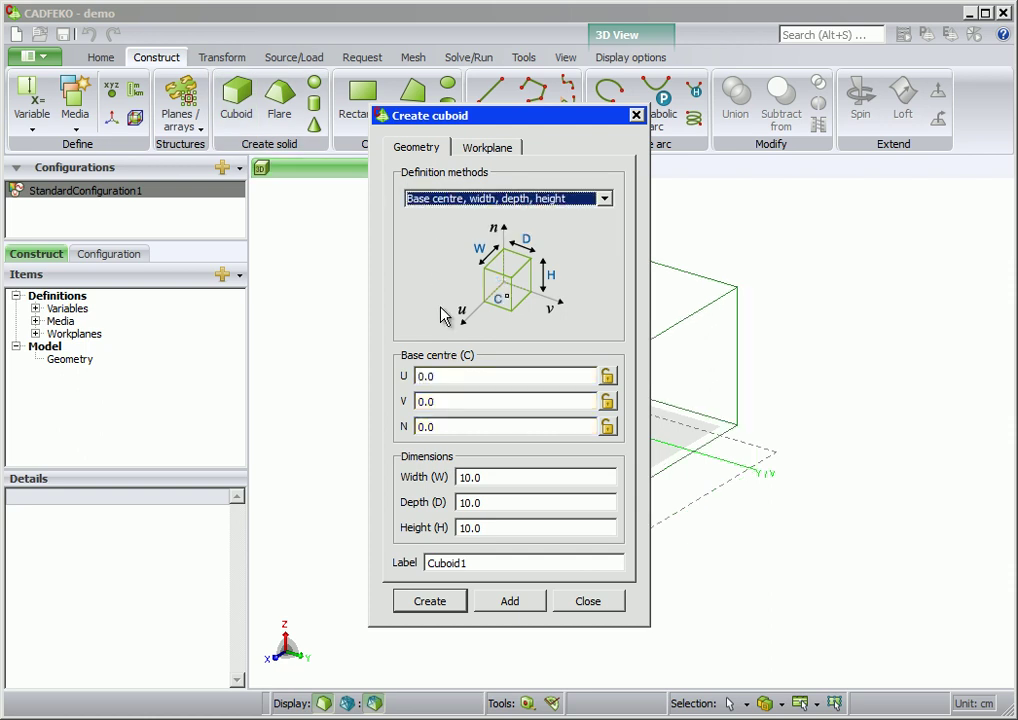
{"action": "left_click", "coordinate": [478, 477]}
{"action": "type", "text": "12.96"}
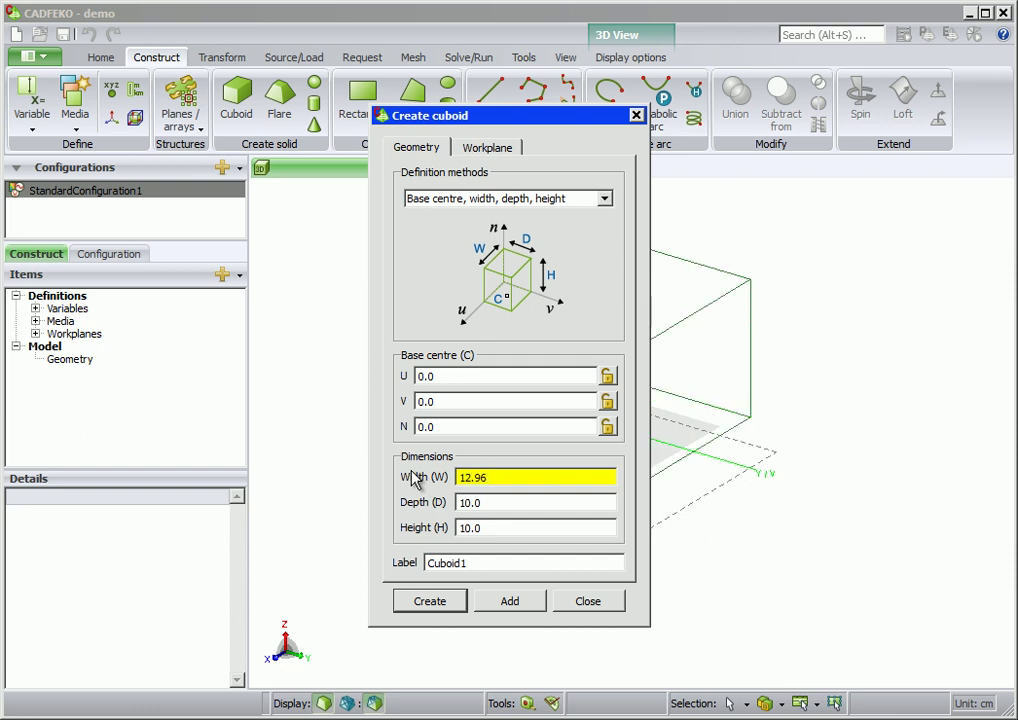
{"action": "key", "text": "Tab"}
{"action": "type", "text": "6.48"}
{"action": "key", "text": "Tab"}
{"action": "type", "text": "30"}
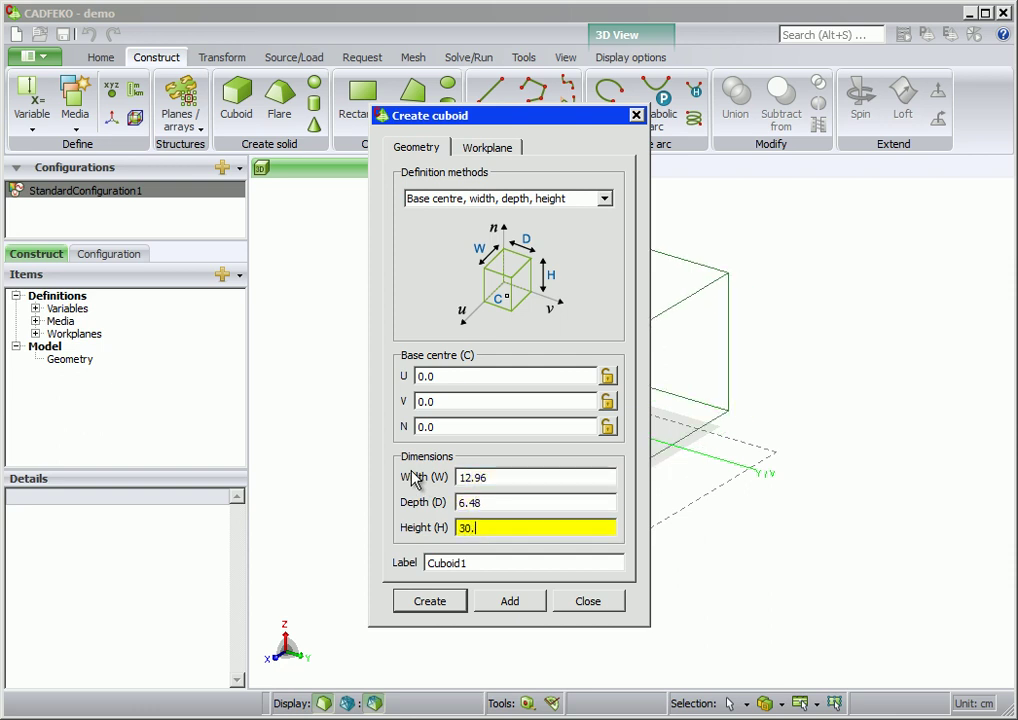
{"action": "type", "text": ".2"}
{"action": "key", "text": "Tab"}
{"action": "type", "text": "waveguide"}
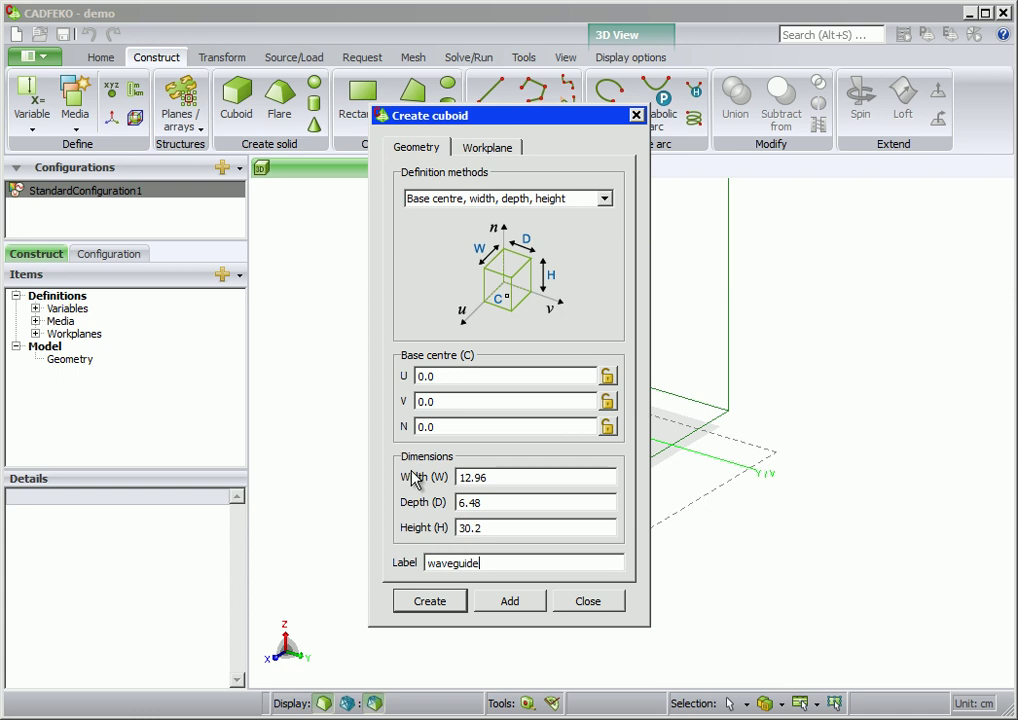
{"action": "left_click", "coordinate": [430, 601]}
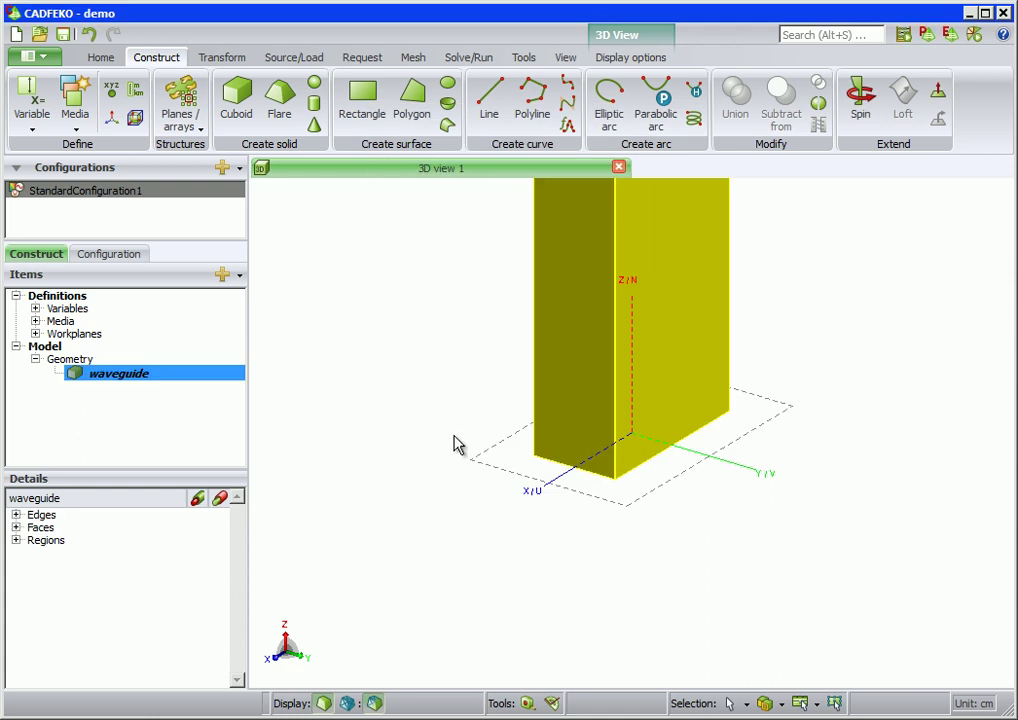
- Zoom to extents so the whole waveguide fits the view
{"action": "left_click", "coordinate": [565, 57]}
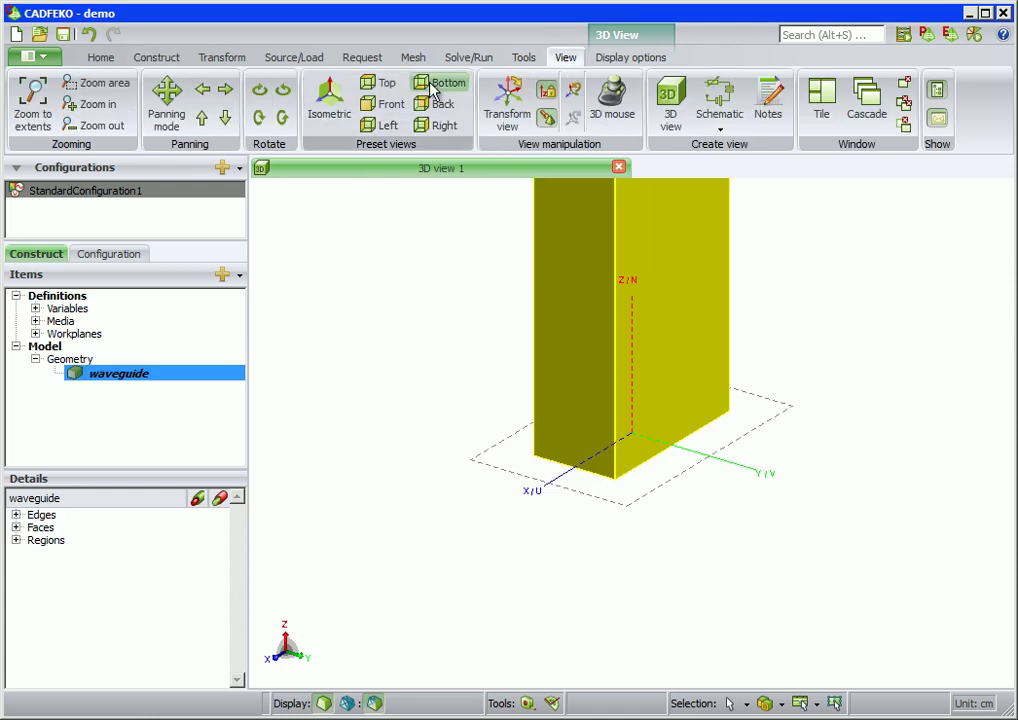
{"action": "left_click", "coordinate": [32, 98]}
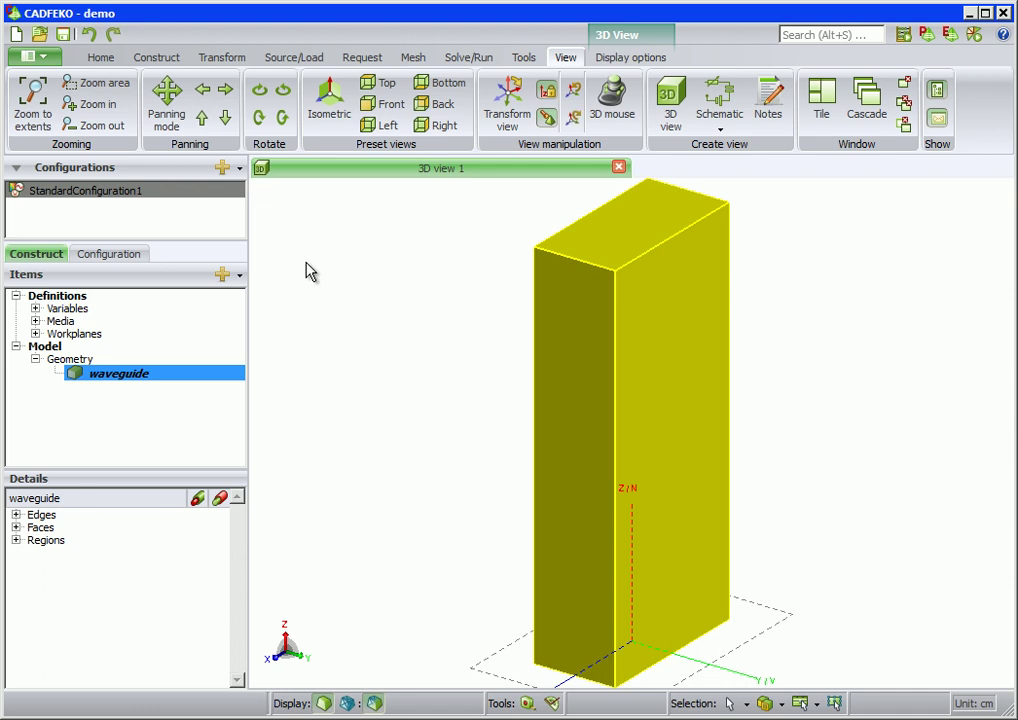
{"action": "left_click", "coordinate": [163, 60]}
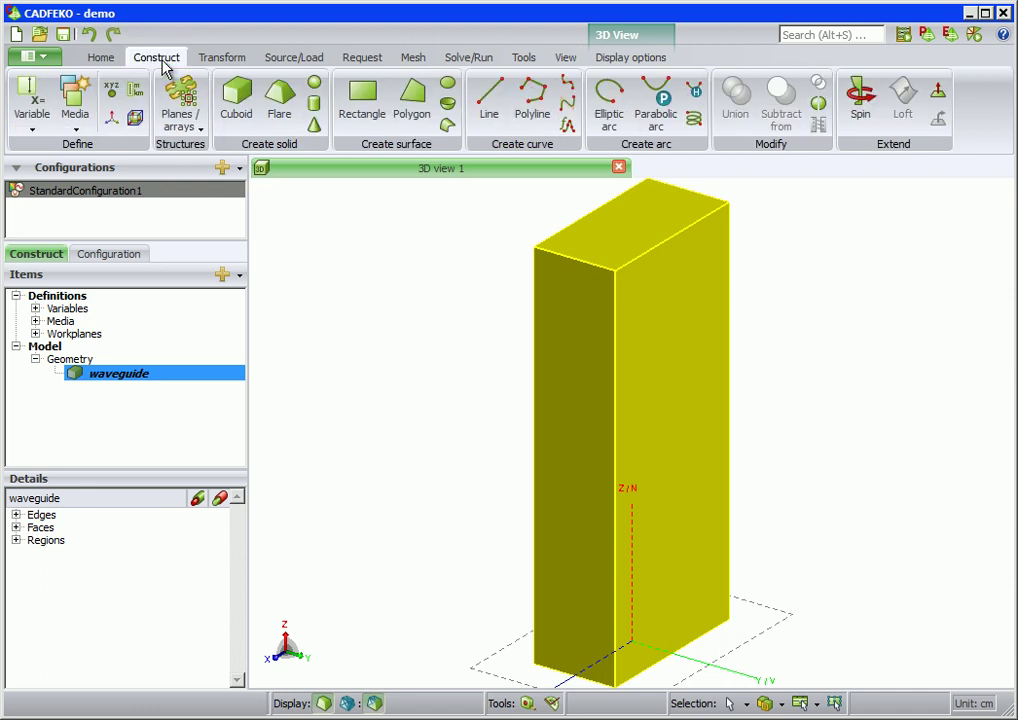
- Start a flare whose base centre and 12.96 × 6.48 bottom snap to the waveguide's top
{"action": "left_click", "coordinate": [279, 108]}
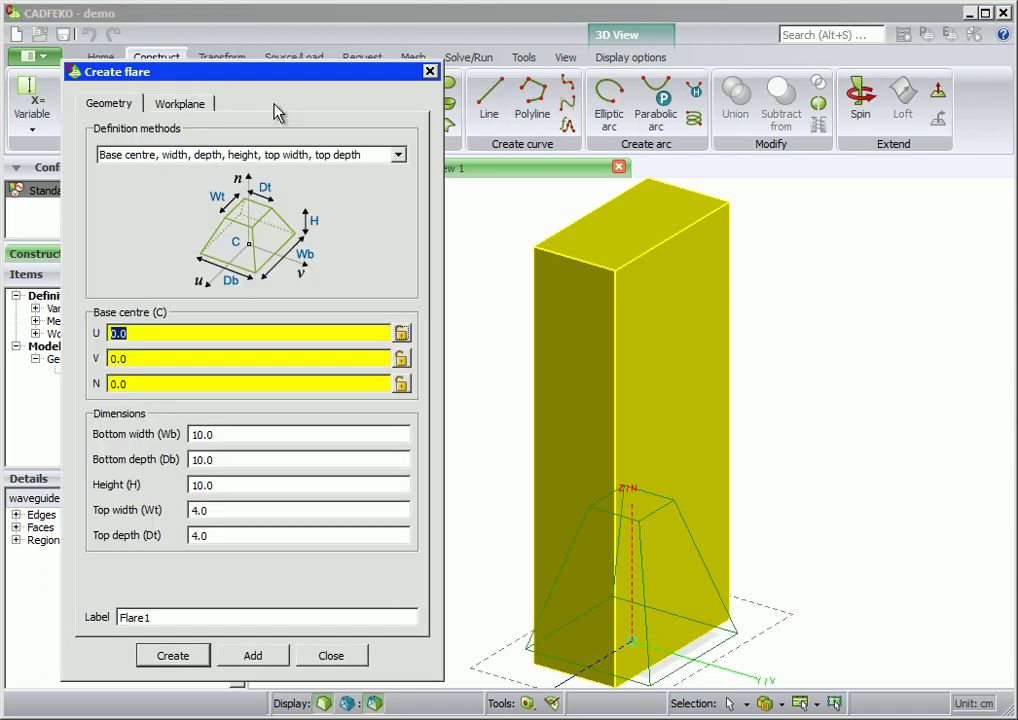
{"action": "middle_click_drag", "start_coordinate": [482, 268], "coordinate": [588, 437]}
{"action": "left_click", "coordinate": [306, 338]}
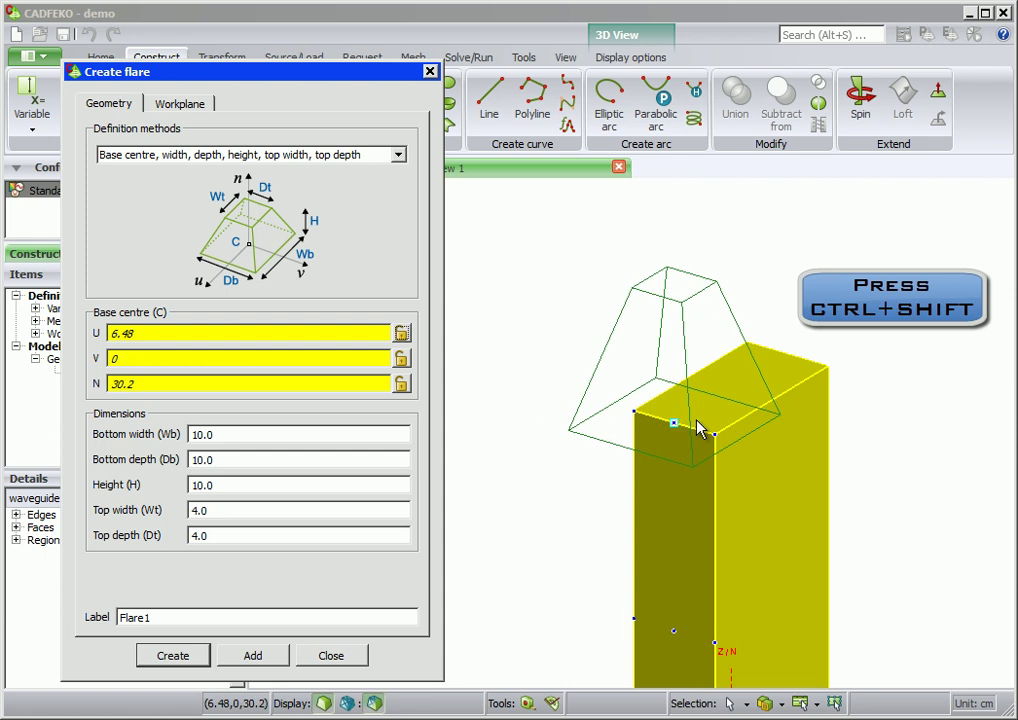
{"action": "left_click", "coordinate": [730, 400]}
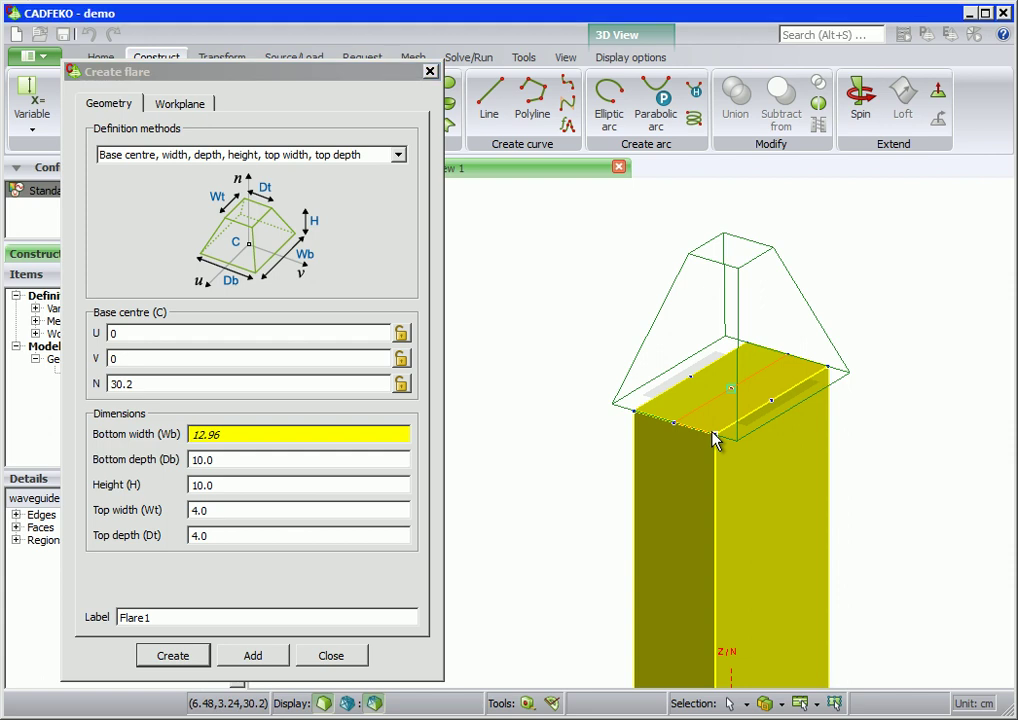
{"action": "left_click", "coordinate": [714, 438]}
{"action": "left_click", "coordinate": [715, 437]}
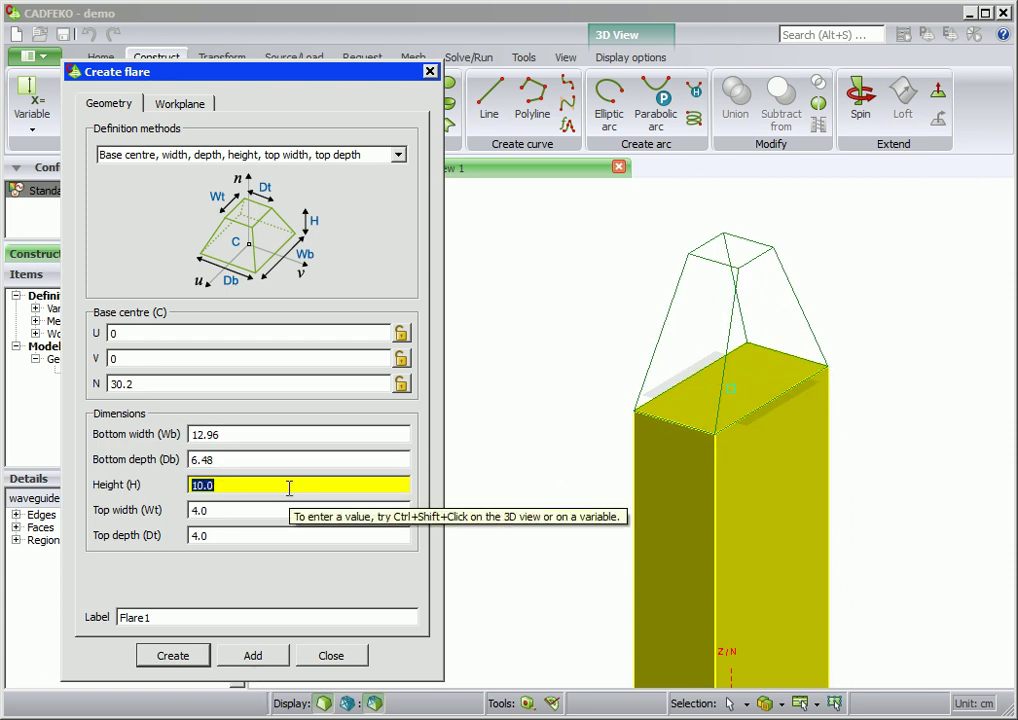
- Give the flare 46 cm height and a 55 × 42.8 cm top, then create it
{"action": "type", "text": "46"}
{"action": "key", "text": "Tab"}
{"action": "type", "text": "55"}
{"action": "key", "text": "Tab"}
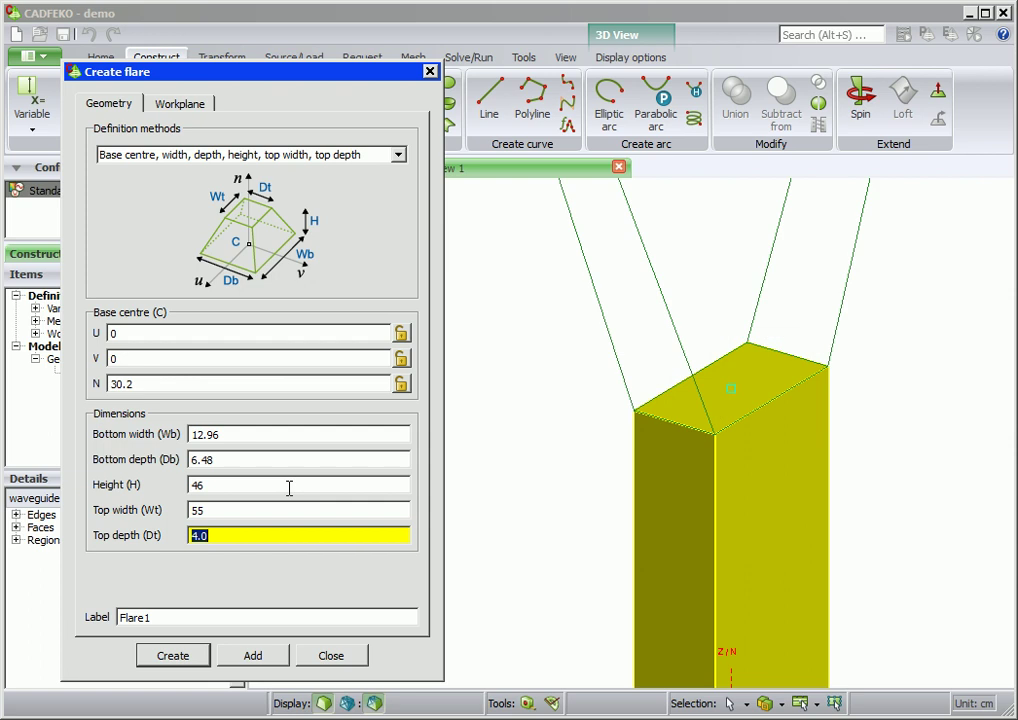
{"action": "type", "text": "42.8"}
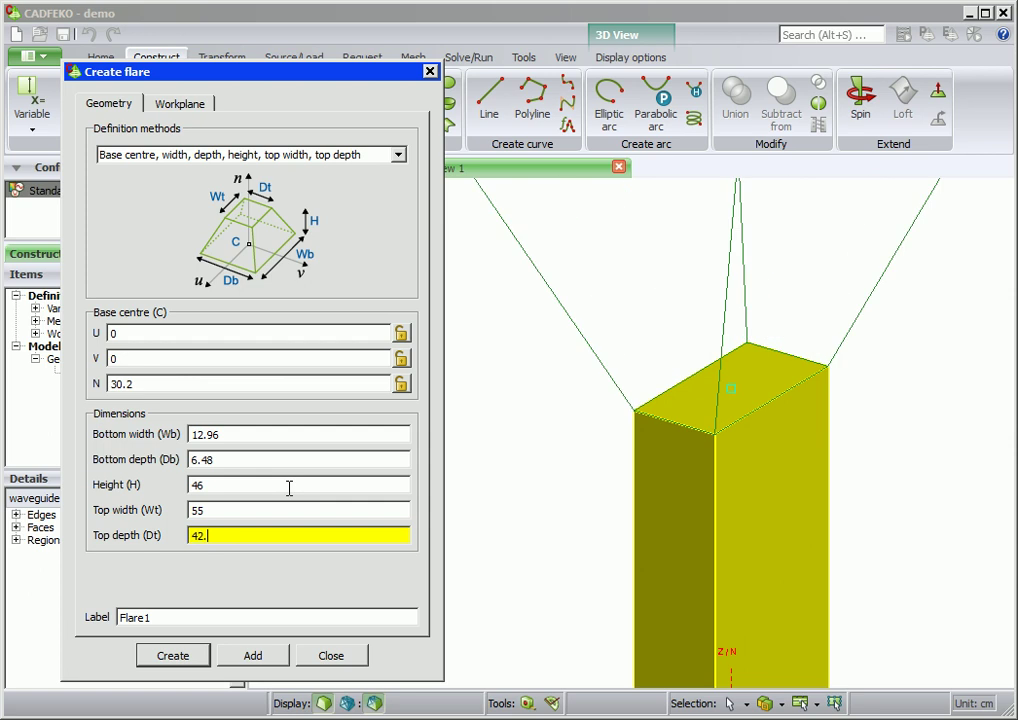
{"action": "left_click", "coordinate": [178, 657]}
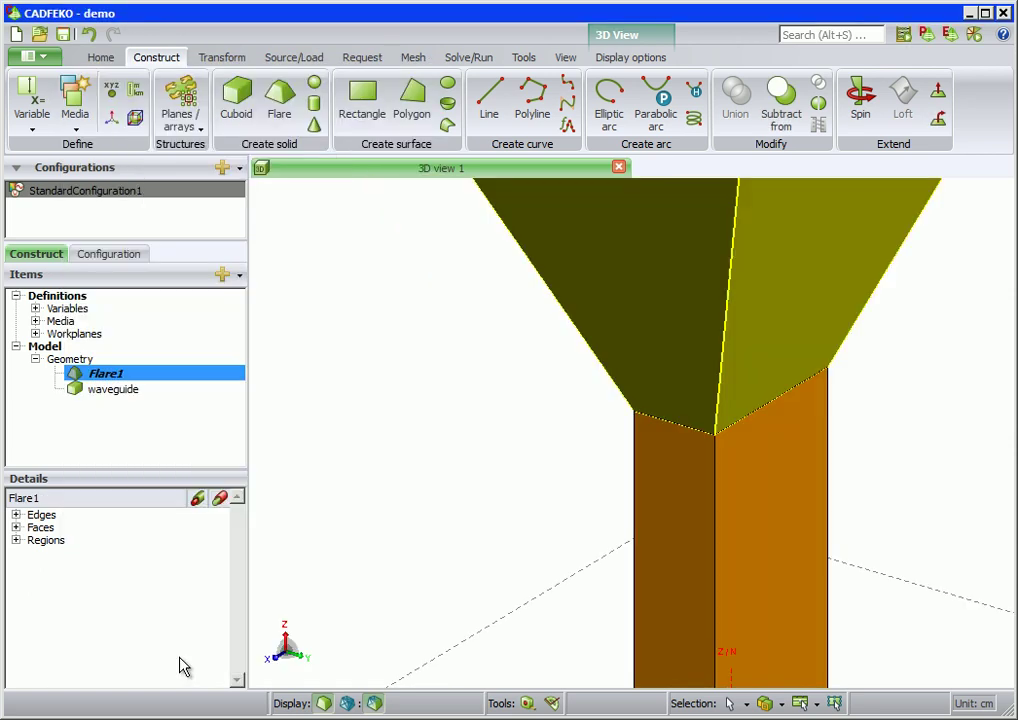
- Fit the model in view and unite Flare1 and waveguide into Union1
{"action": "left_click", "coordinate": [564, 58]}
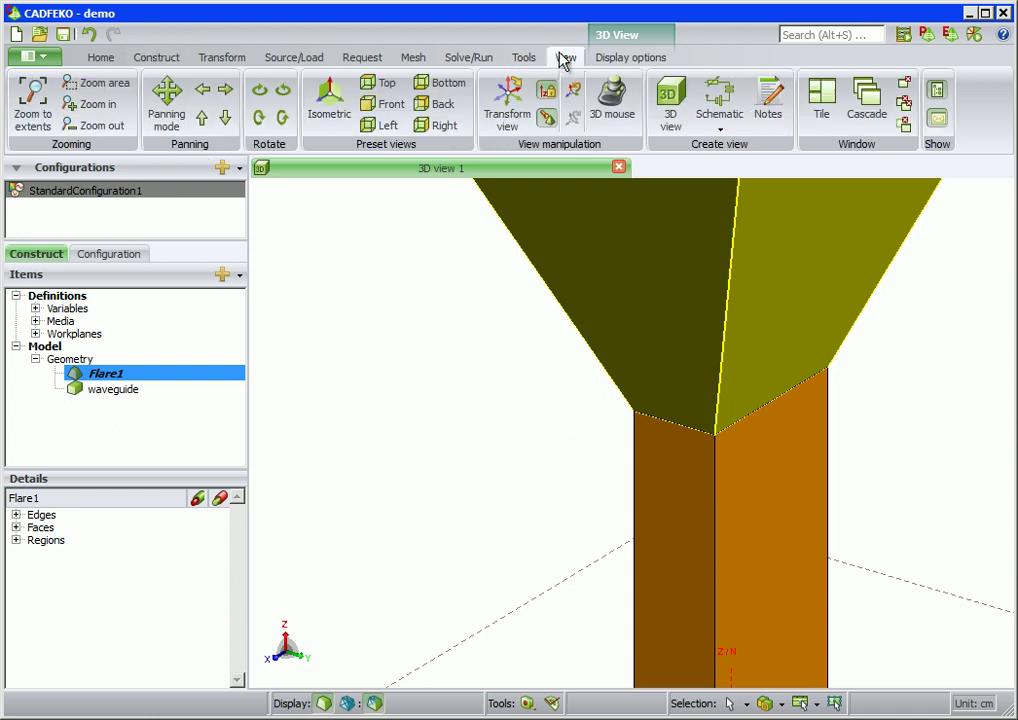
{"action": "left_click", "coordinate": [35, 112]}
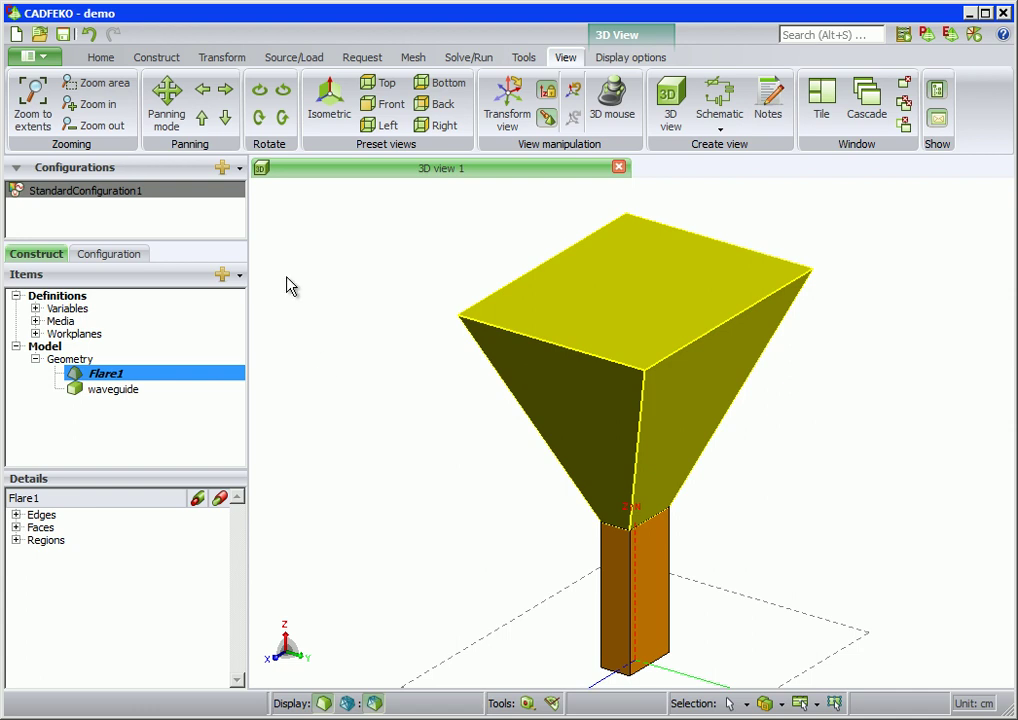
{"action": "left_click", "coordinate": [165, 60]}
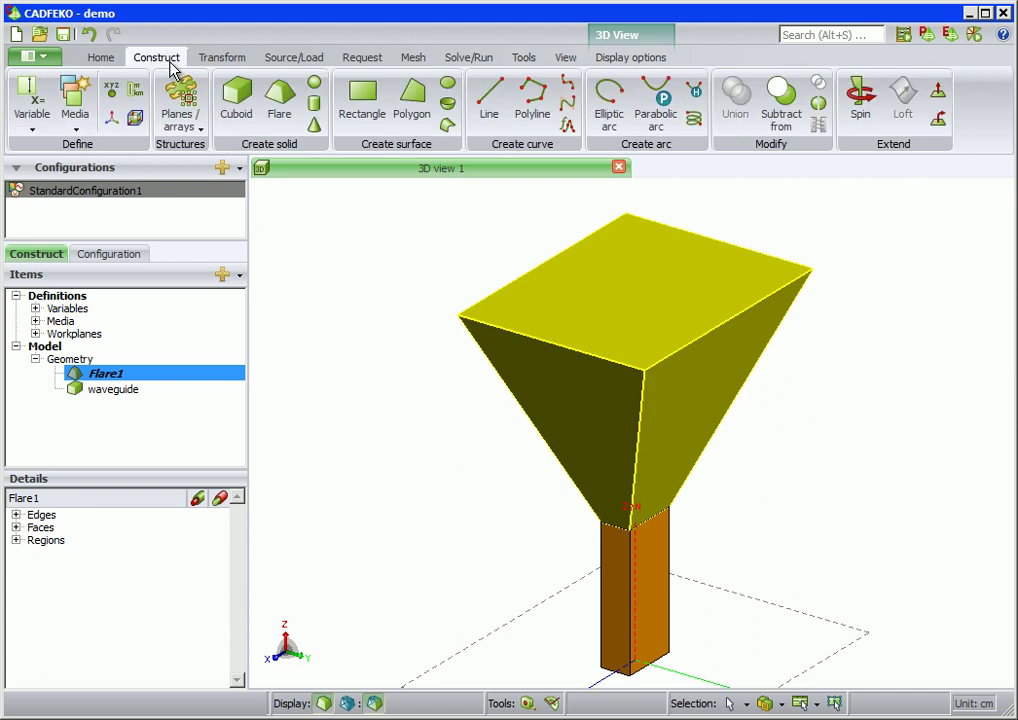
{"action": "left_click", "coordinate": [112, 390], "text": "ctrl"}
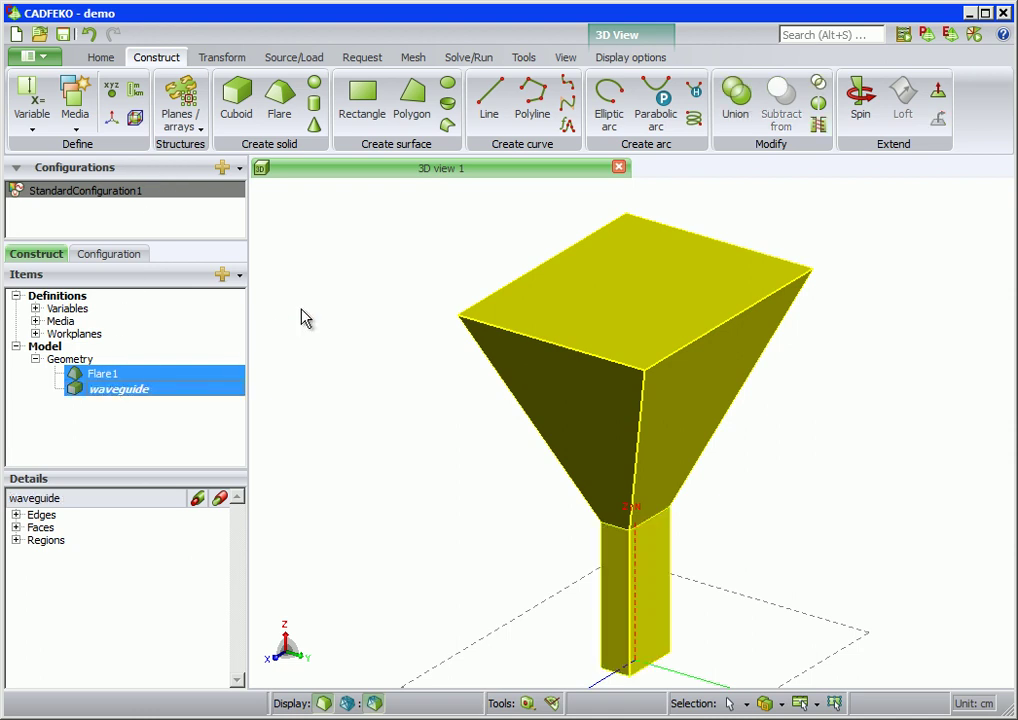
{"action": "left_click", "coordinate": [736, 116]}
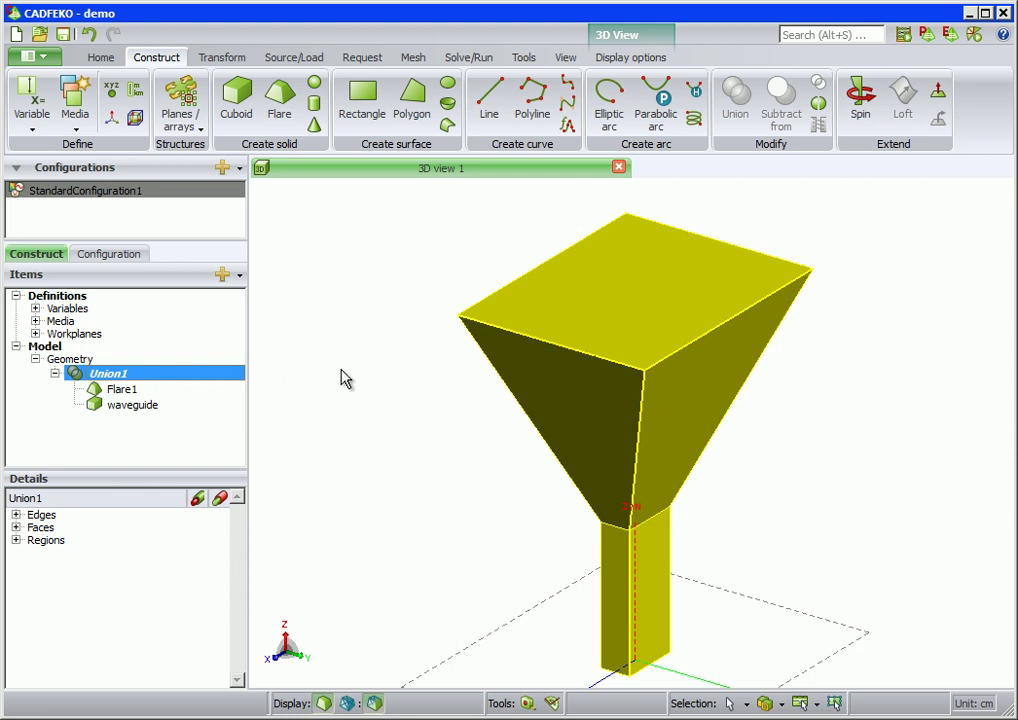
{"action": "left_click", "coordinate": [630, 296]}
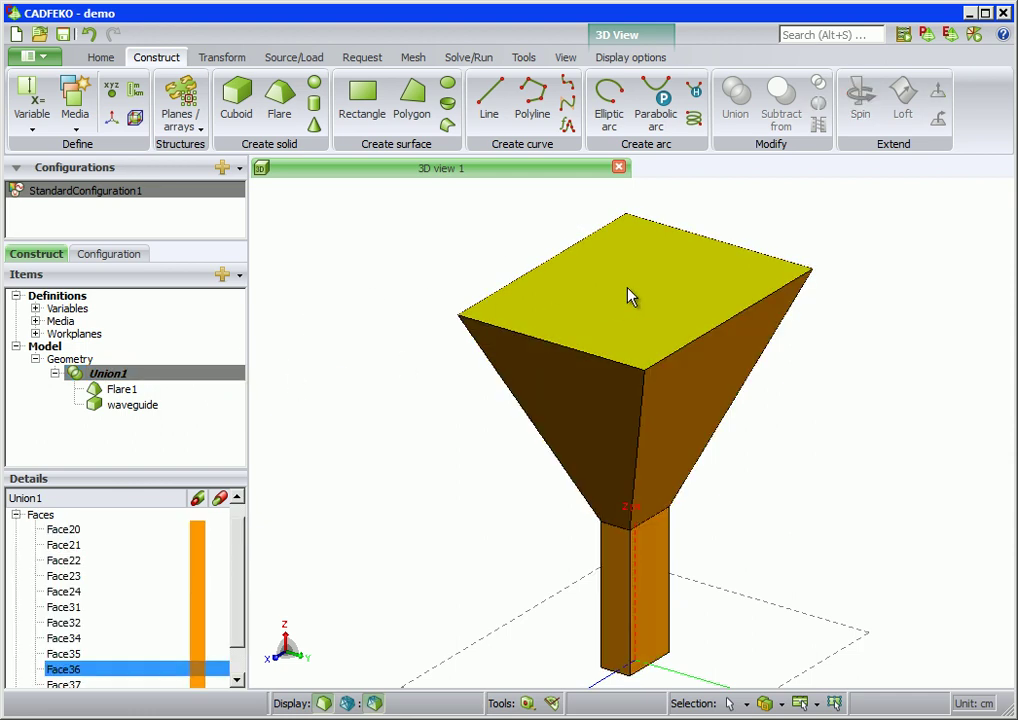
- Delete the flare's top face and the internal face Face37 to open the horn
{"action": "right_click", "coordinate": [630, 296]}
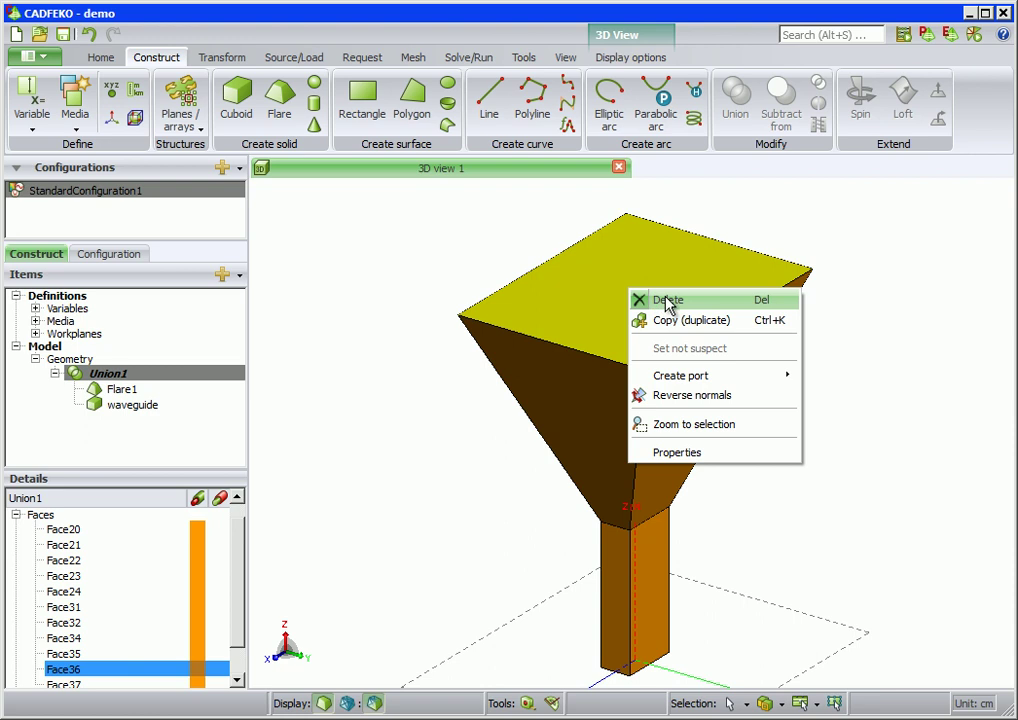
{"action": "left_click", "coordinate": [702, 302]}
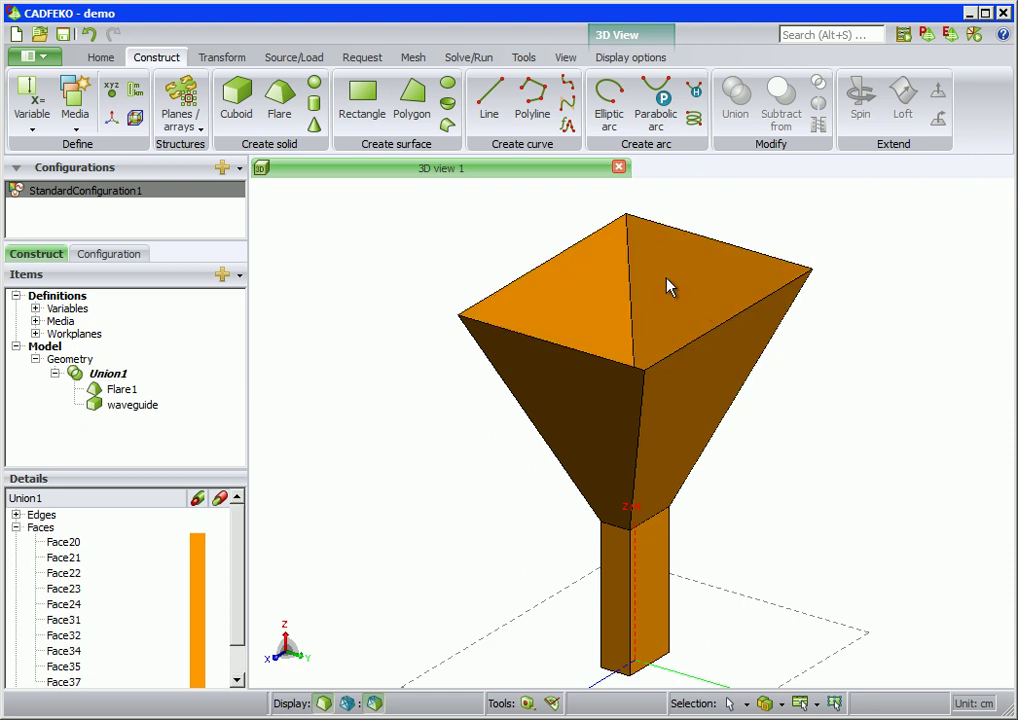
{"action": "left_click_drag", "start_coordinate": [668, 286], "coordinate": [673, 468]}
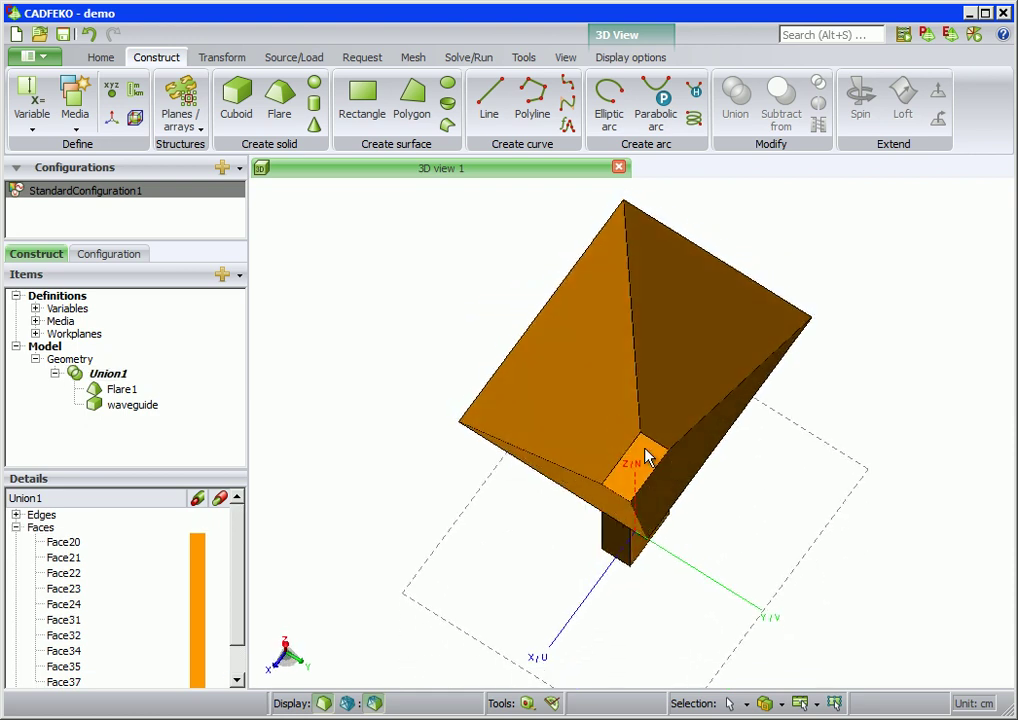
{"action": "left_click", "coordinate": [643, 455]}
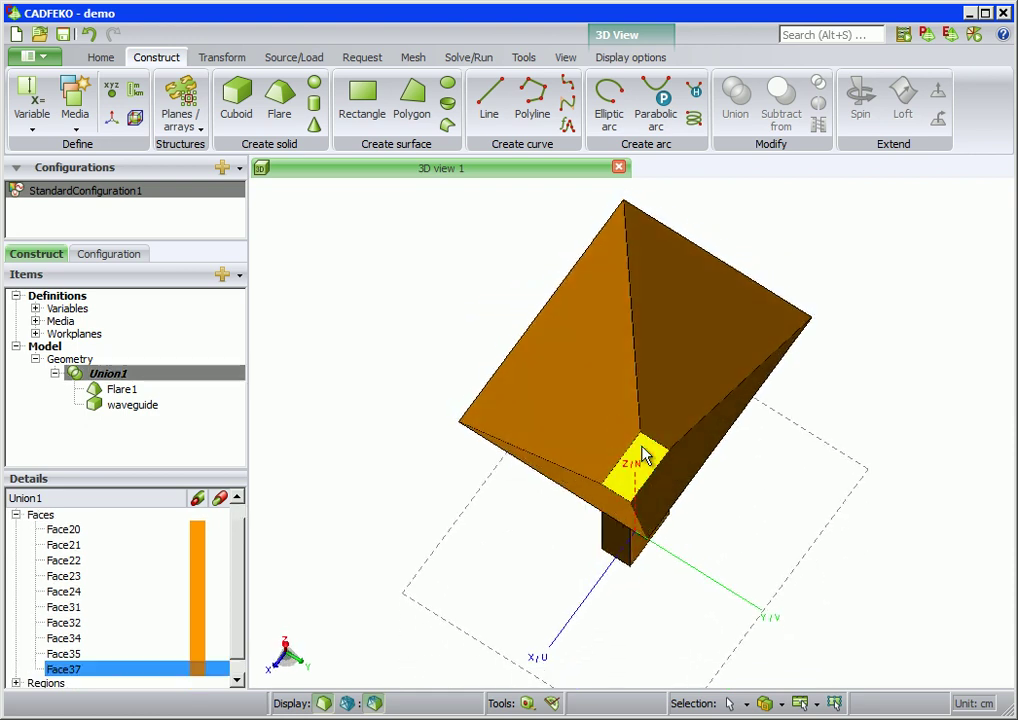
{"action": "right_click", "coordinate": [643, 455]}
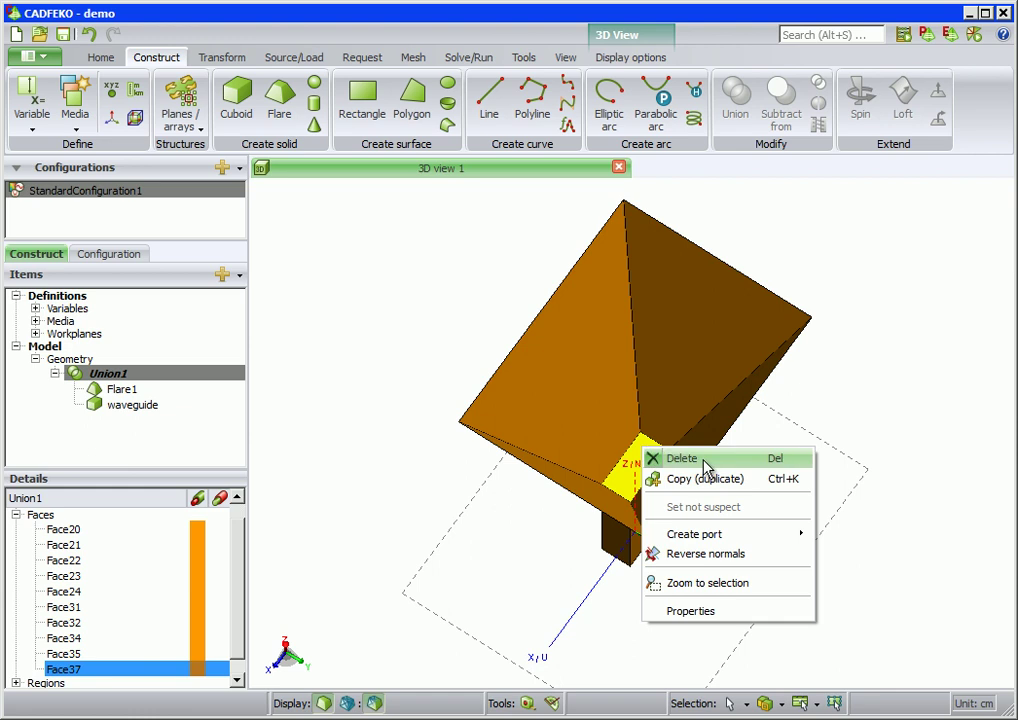
{"action": "left_click", "coordinate": [684, 458]}
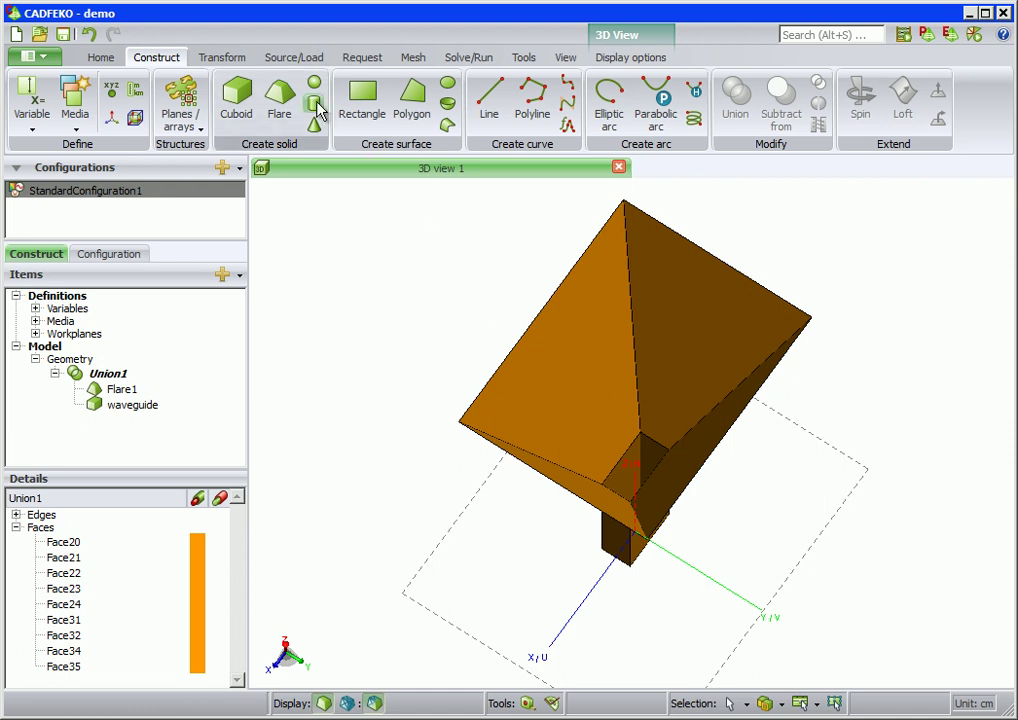
- Add waveguide port Port1 on the waveguide's end face Union1.Face23
{"action": "left_click", "coordinate": [295, 58]}
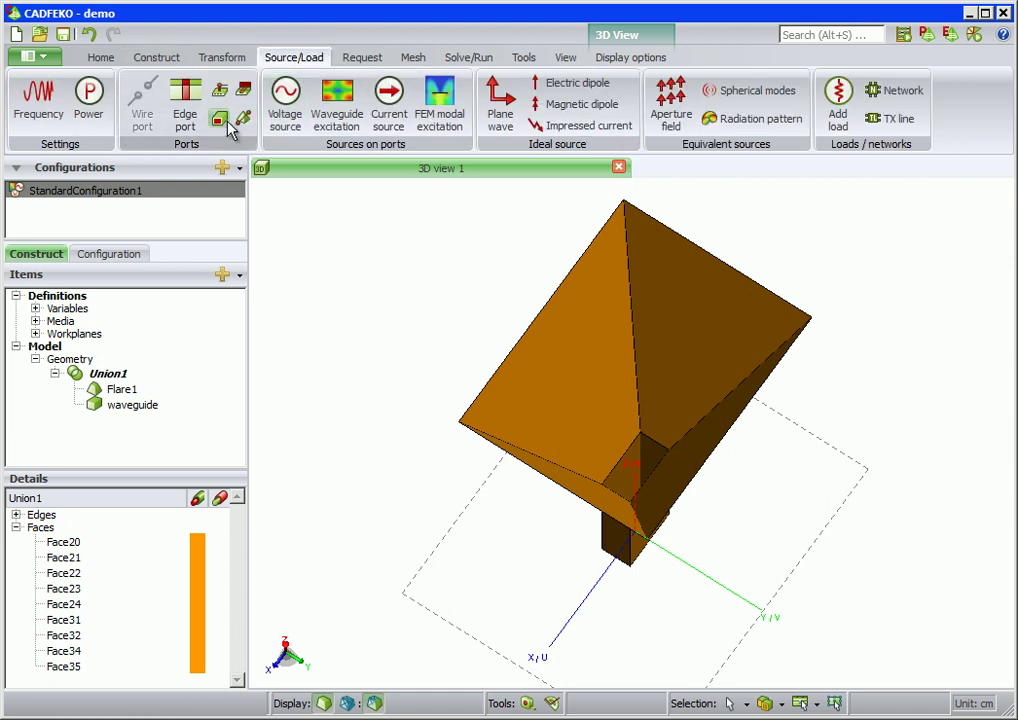
{"action": "left_click", "coordinate": [220, 121]}
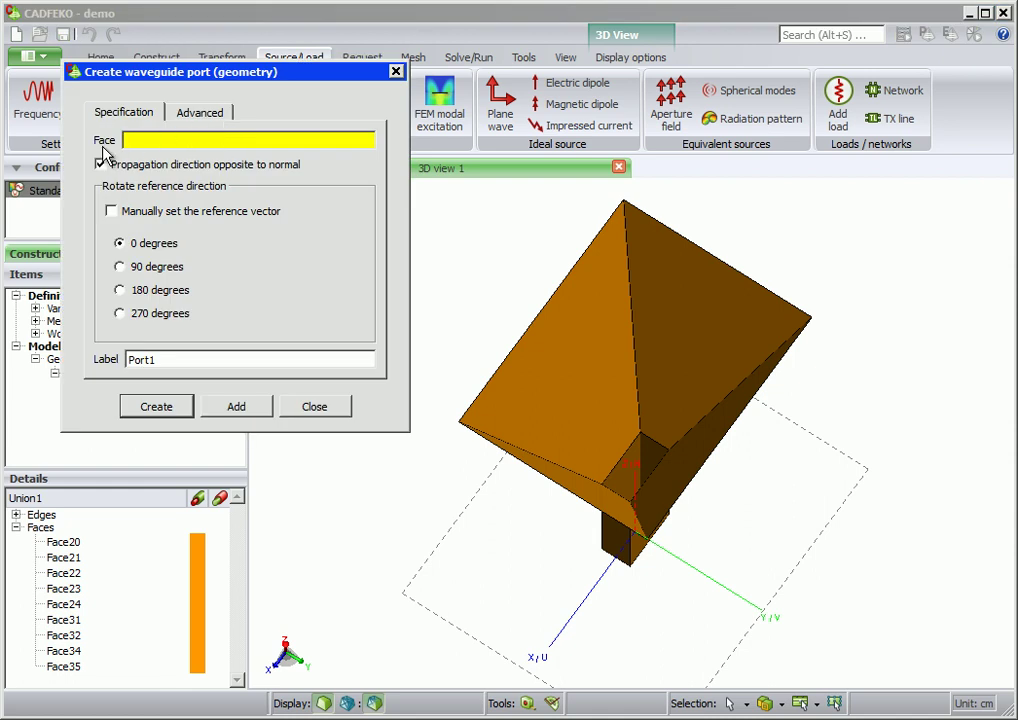
{"action": "mouse_move", "coordinate": [657, 568]}
{"action": "left_mouse_down"}
{"action": "mouse_move", "coordinate": [652, 251]}
{"action": "mouse_move", "coordinate": [595, 582]}
{"action": "mouse_move", "coordinate": [598, 186]}
{"action": "left_mouse_up"}
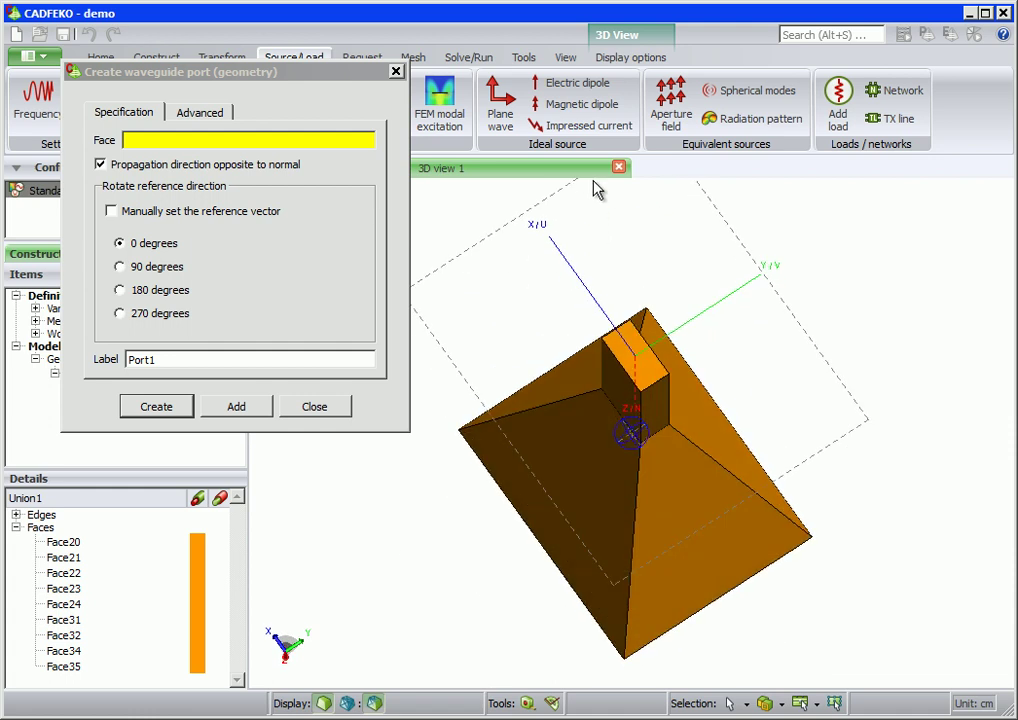
{"action": "left_click", "coordinate": [636, 350]}
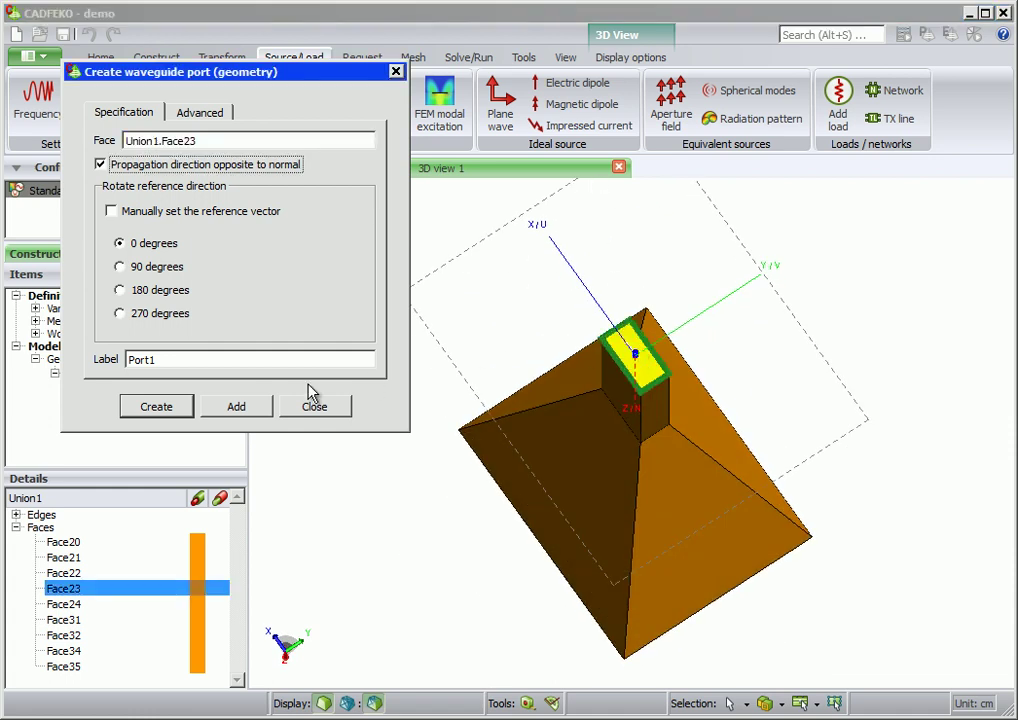
{"action": "left_click", "coordinate": [157, 408]}
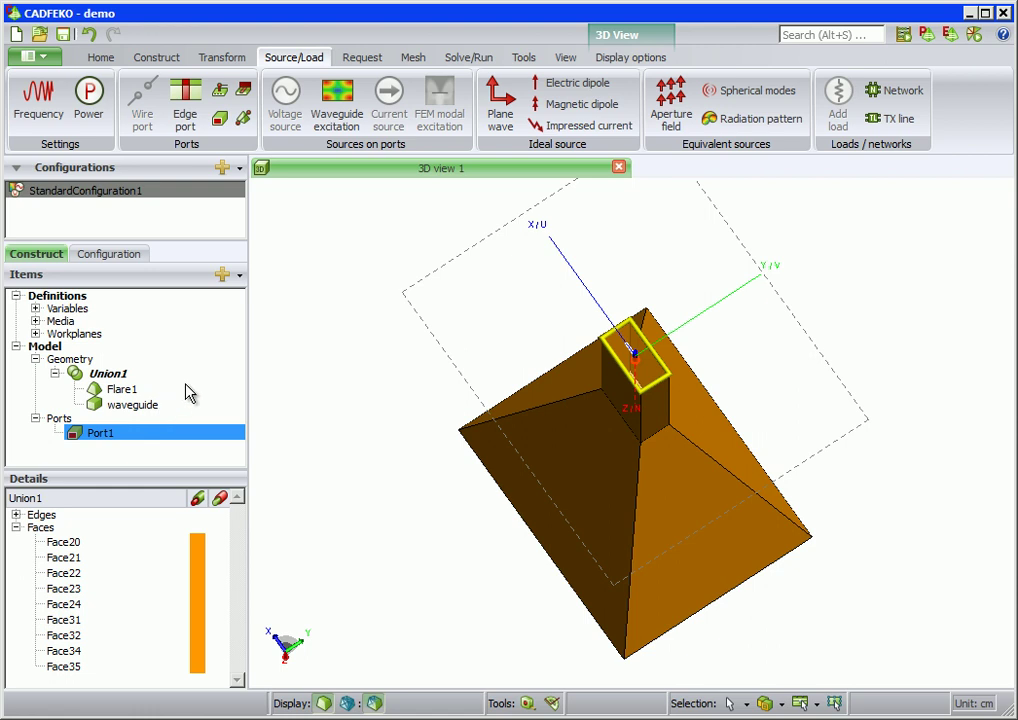
- Create WaveguideExcitation1 on Port1 using the fundamental mode, then view the horn isometrically
{"action": "left_click", "coordinate": [342, 126]}
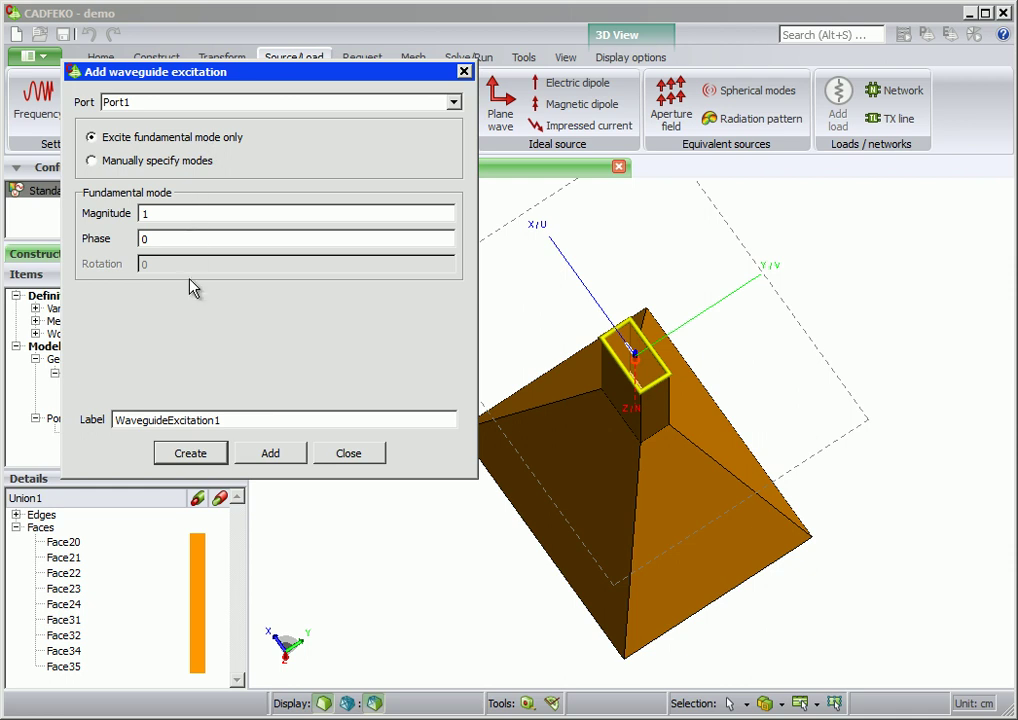
{"action": "left_click", "coordinate": [208, 454]}
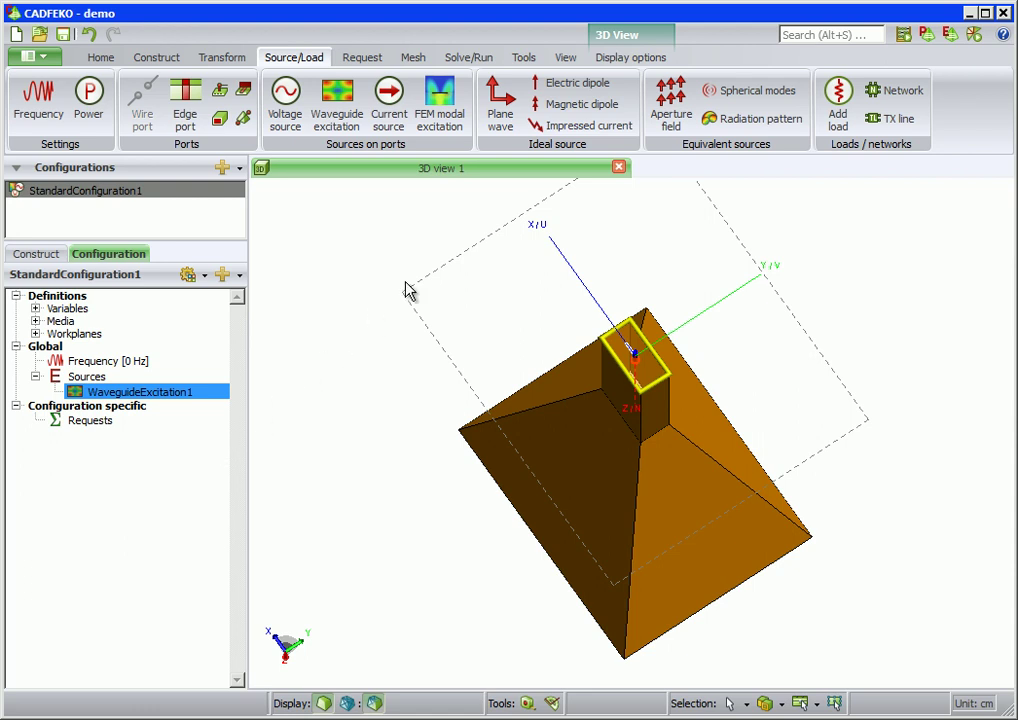
{"action": "left_click", "coordinate": [566, 58]}
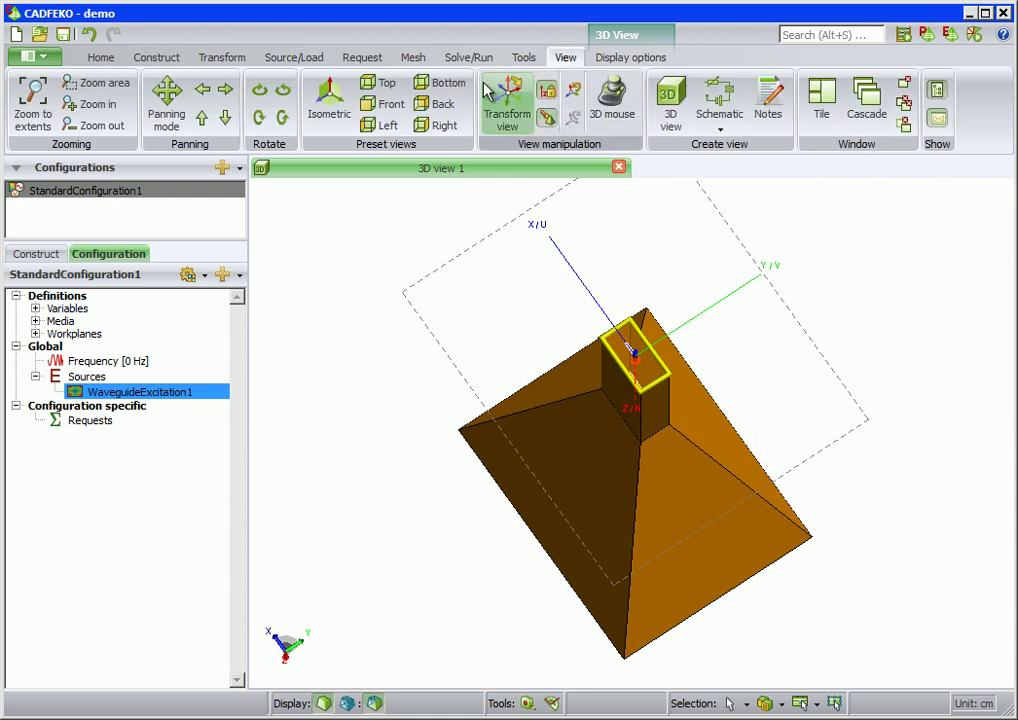
{"action": "left_click", "coordinate": [334, 109]}
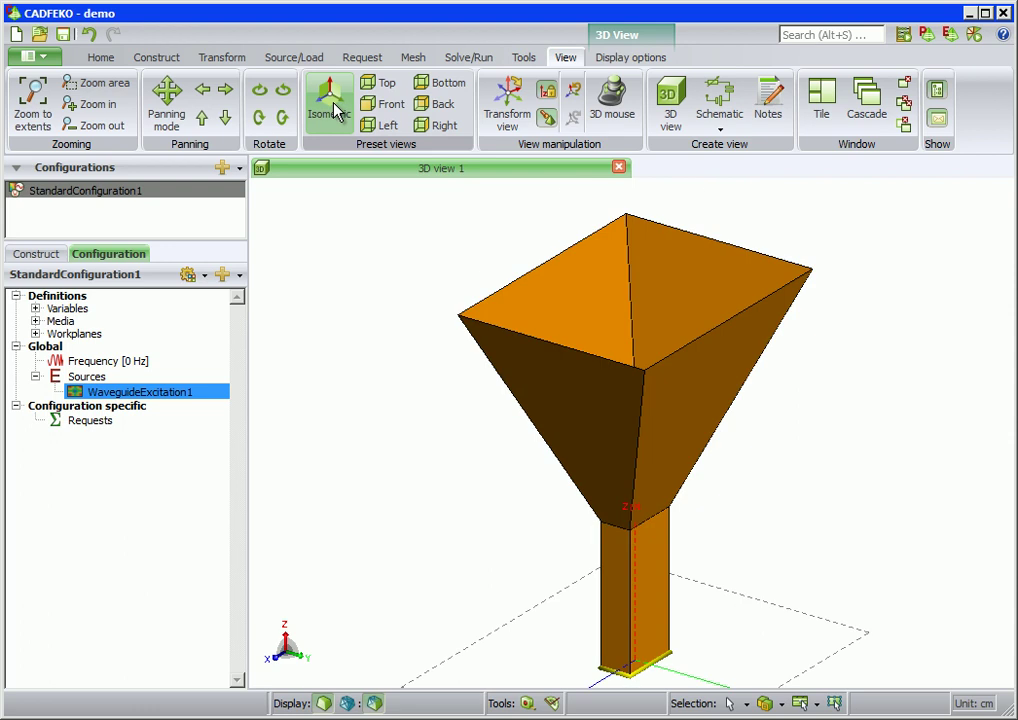
{"action": "left_click", "coordinate": [303, 59]}
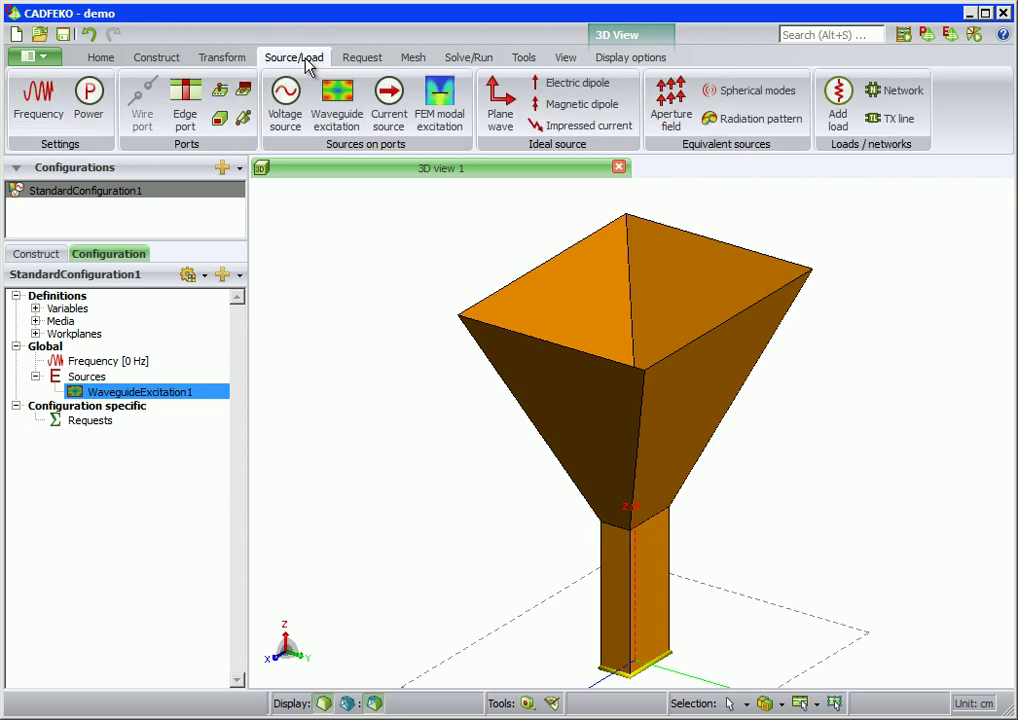
- Set a single solution frequency of 1.645e9 Hz
{"action": "left_click", "coordinate": [37, 118]}
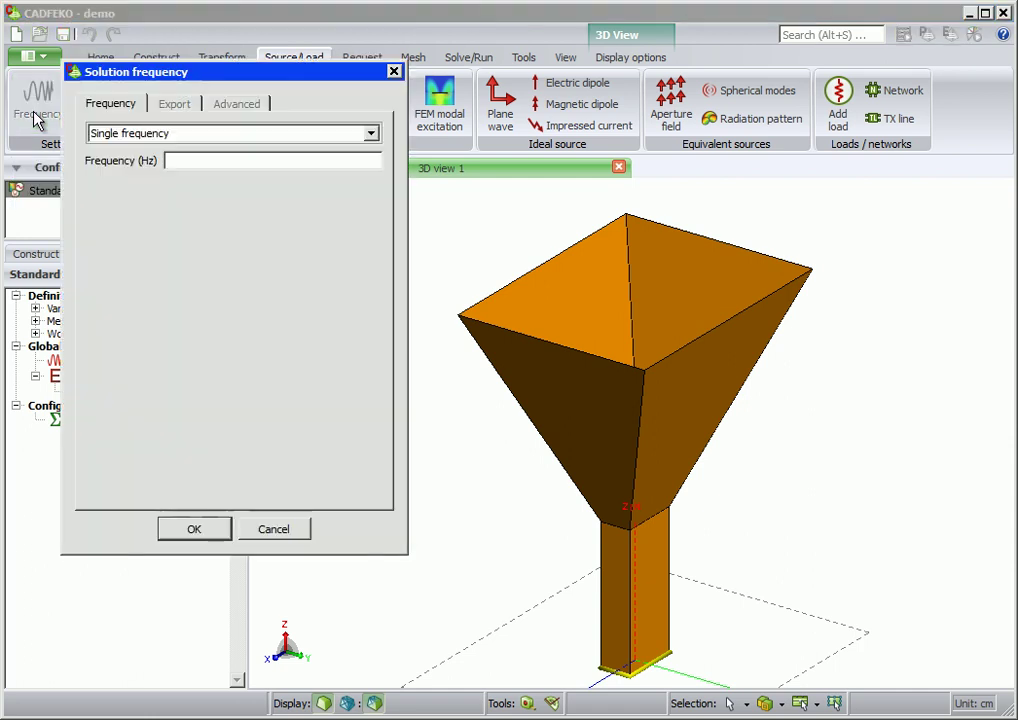
{"action": "left_click", "coordinate": [197, 160]}
{"action": "type", "text": "1.645e9"}
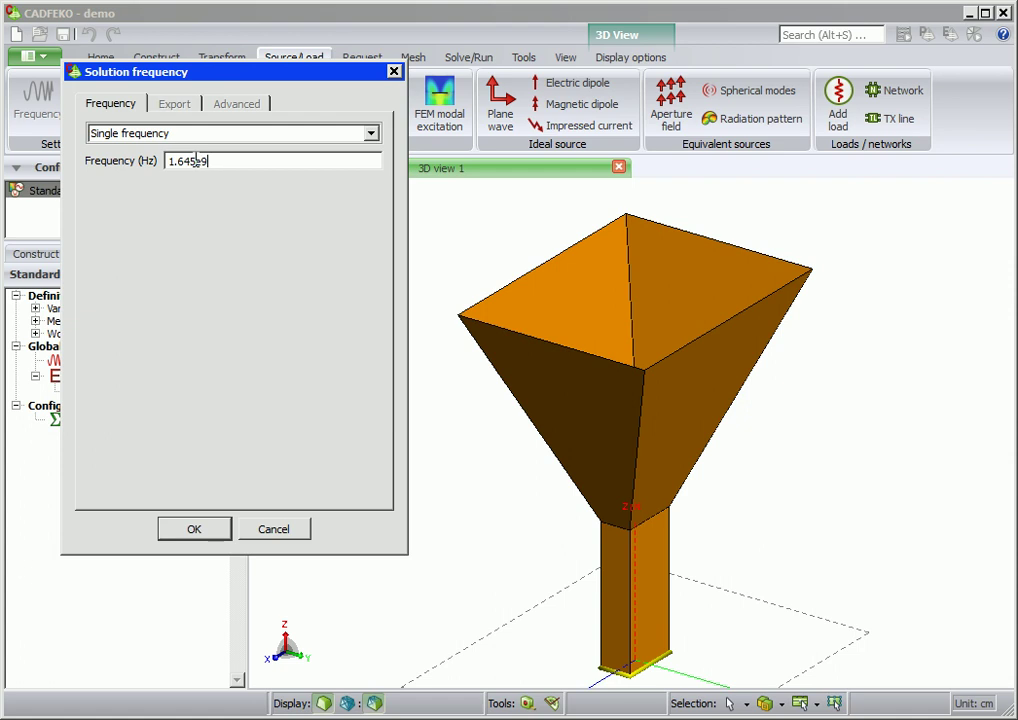
{"action": "left_click", "coordinate": [195, 530]}
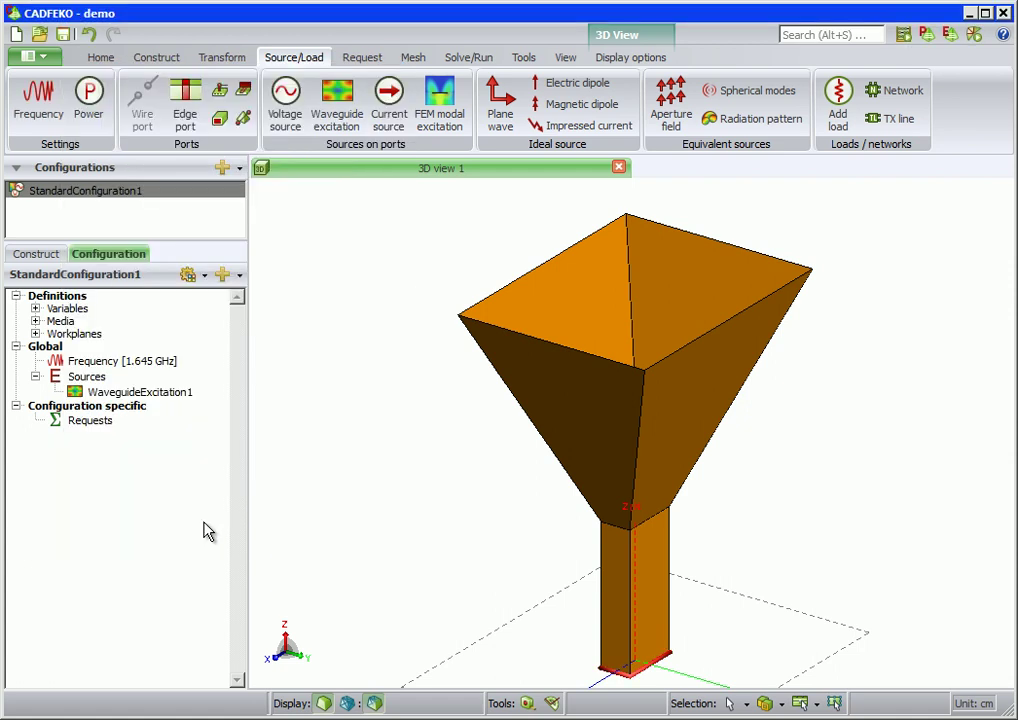
{"action": "left_click", "coordinate": [362, 60]}
- Begin a near-field request starting at (-27, -21, 76.2)
{"action": "left_click", "coordinate": [364, 100]}
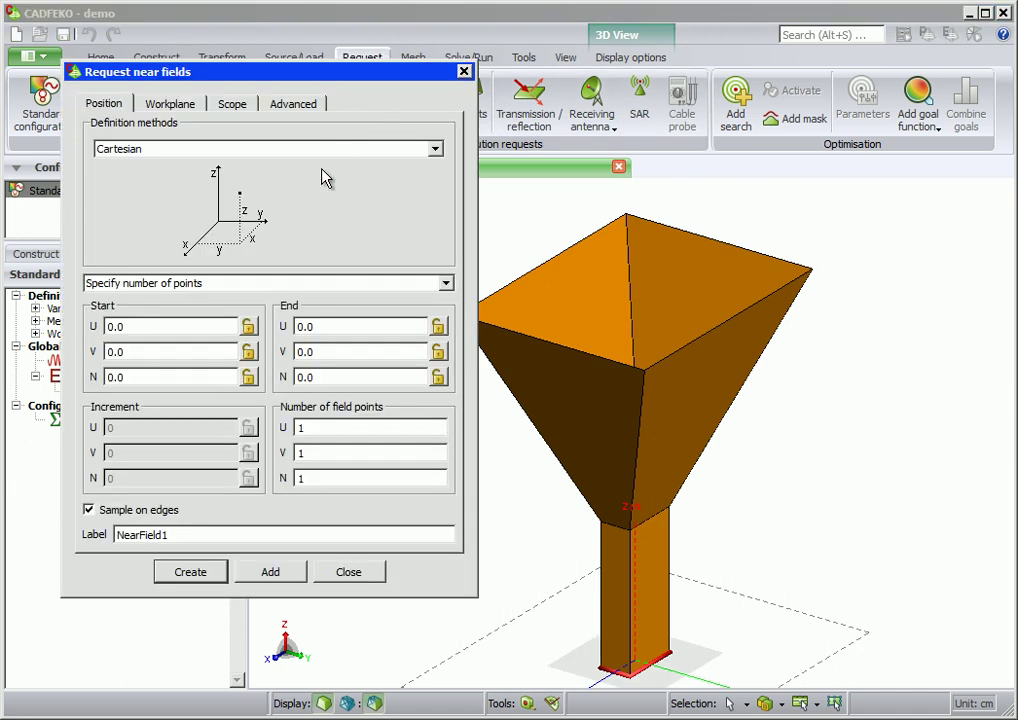
{"action": "double_click", "coordinate": [167, 326]}
{"action": "type", "text": "-27"}
{"action": "key", "text": "Tab"}
{"action": "type", "text": "-21"}
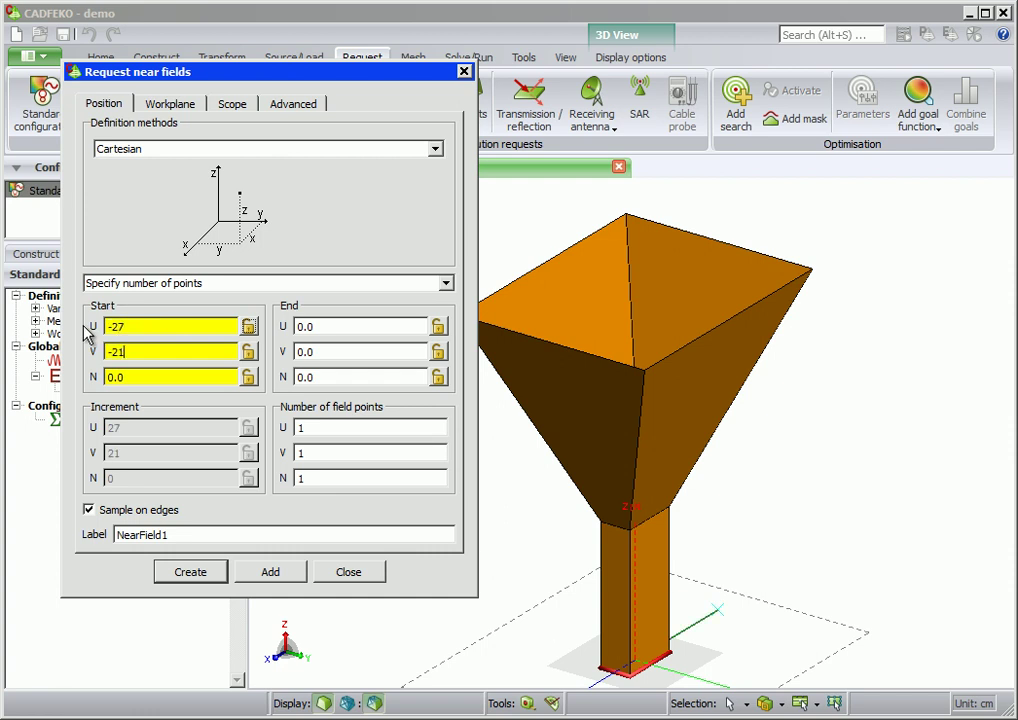
{"action": "key", "text": "Tab"}
{"action": "type", "text": "76.2"}
- End the near-field plane at (27, 21, 76.2) with 21 × 21 points and create NearField1
{"action": "key", "text": "Tab"}
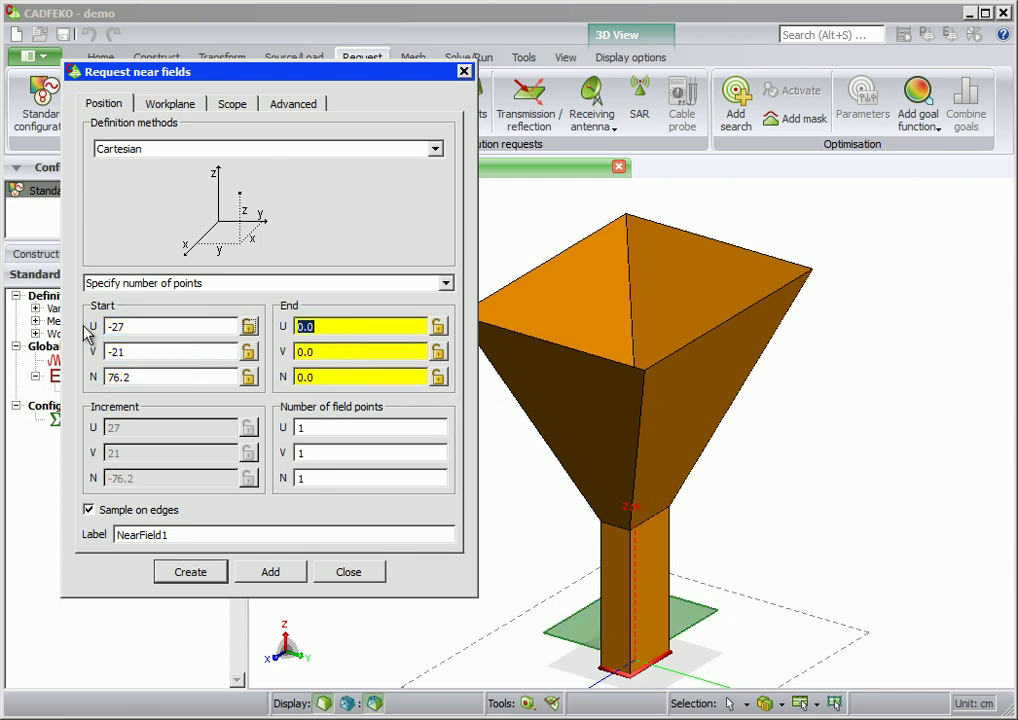
{"action": "type", "text": "27"}
{"action": "key", "text": "Tab"}
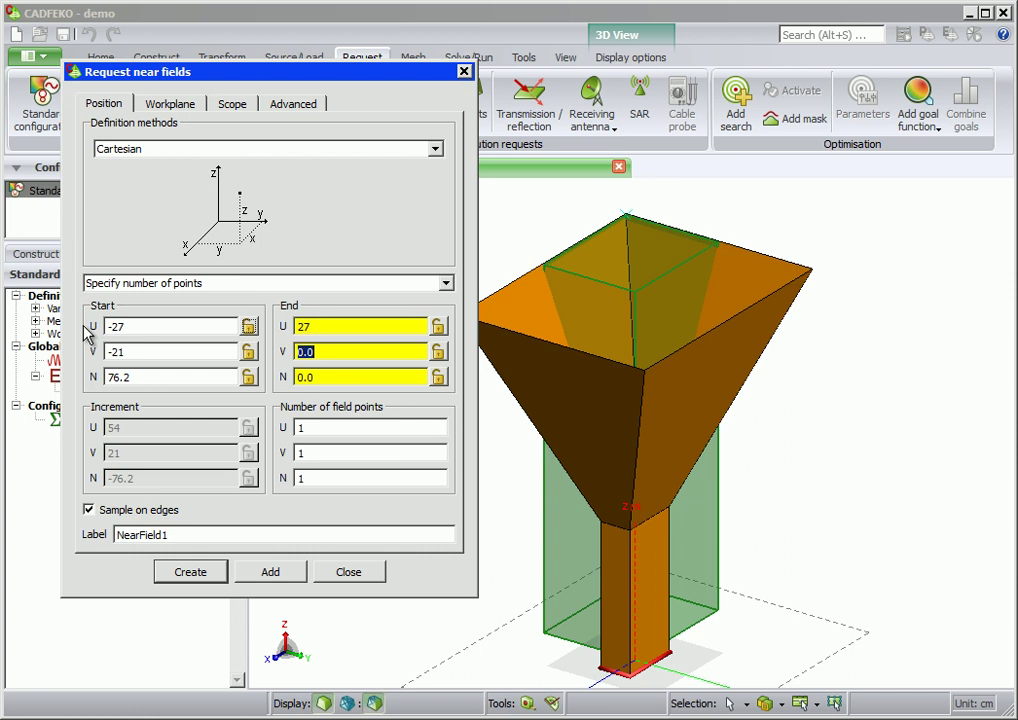
{"action": "type", "text": "21"}
{"action": "key", "text": "Tab"}
{"action": "type", "text": "7"}
{"action": "type", "text": "2"}
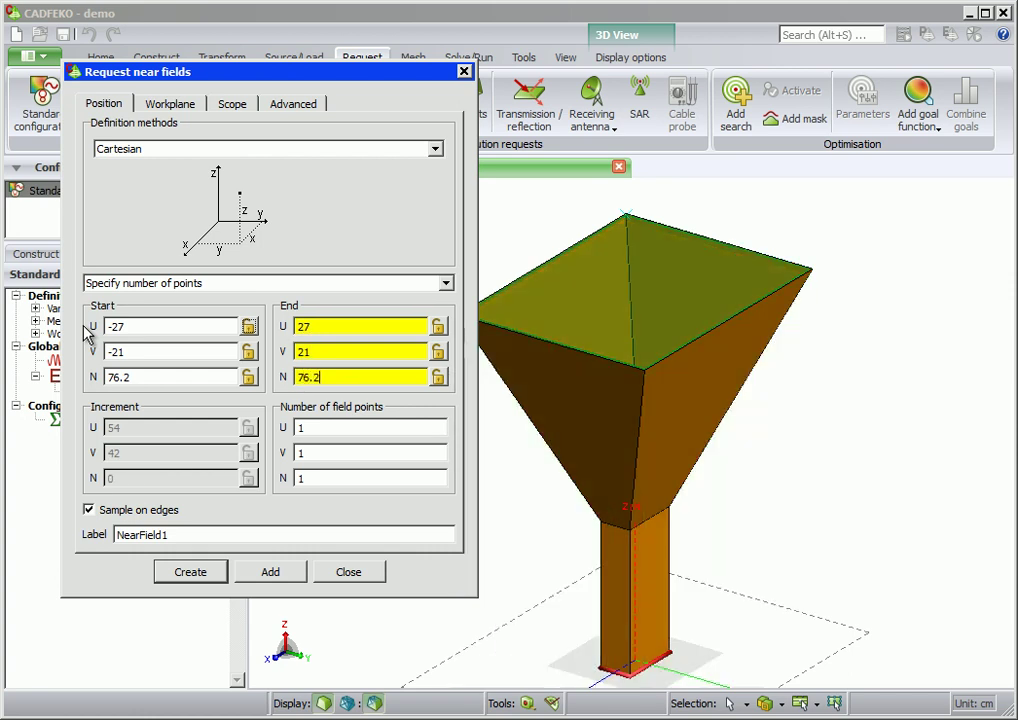
{"action": "key", "text": "Tab"}
{"action": "type", "text": "21"}
{"action": "key", "text": "Tab"}
{"action": "type", "text": "21"}
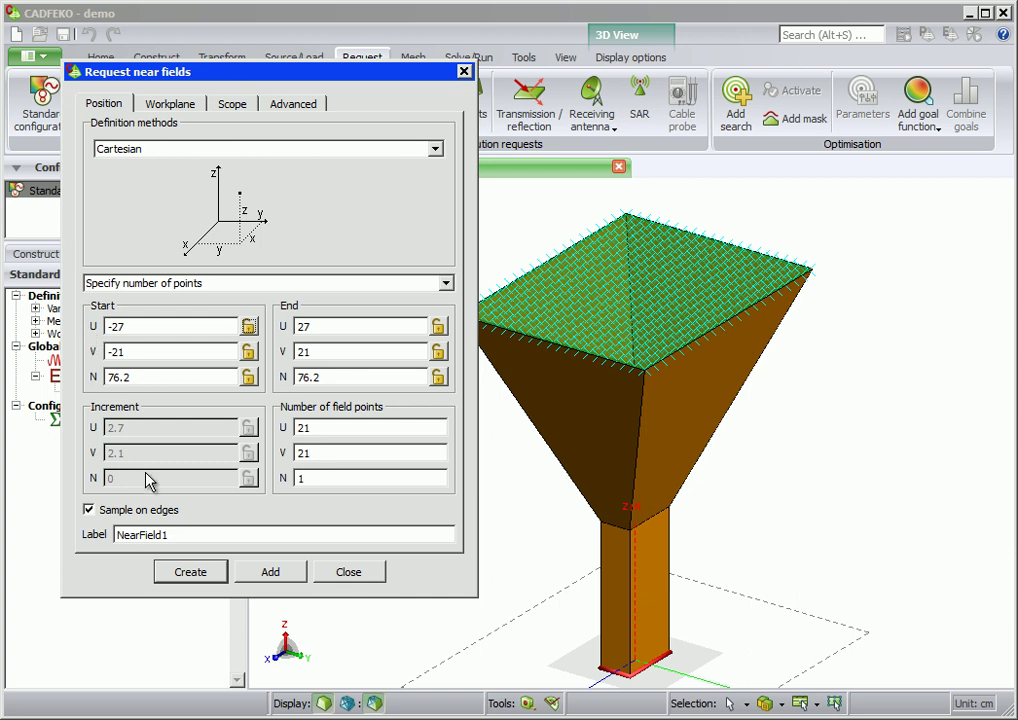
{"action": "left_click", "coordinate": [196, 572]}
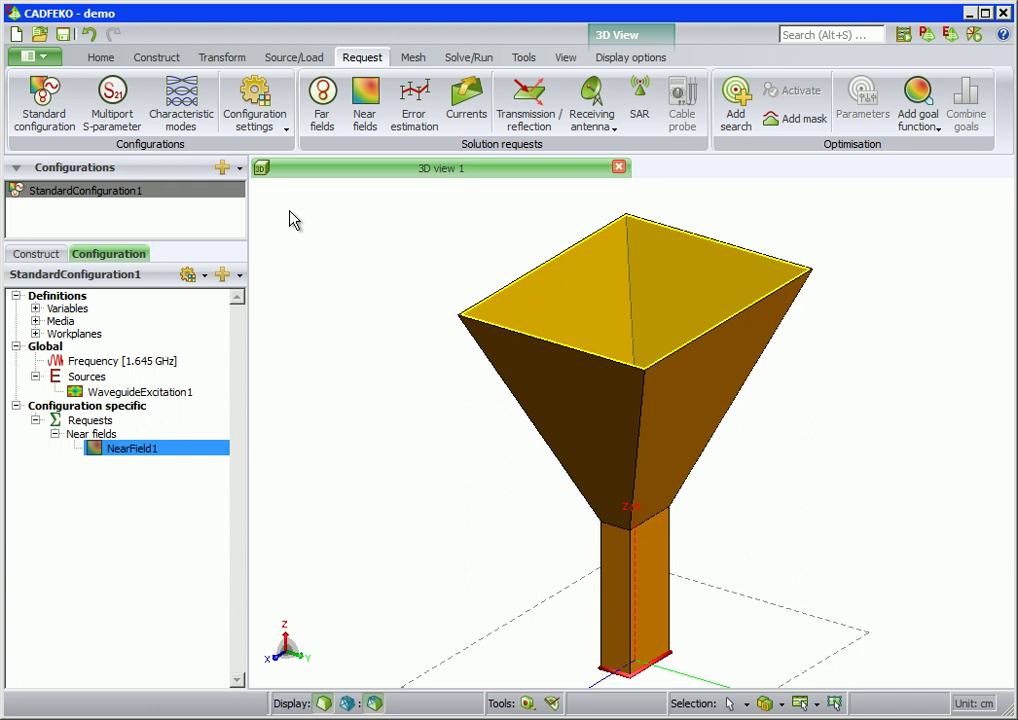
{"action": "left_click", "coordinate": [320, 115]}
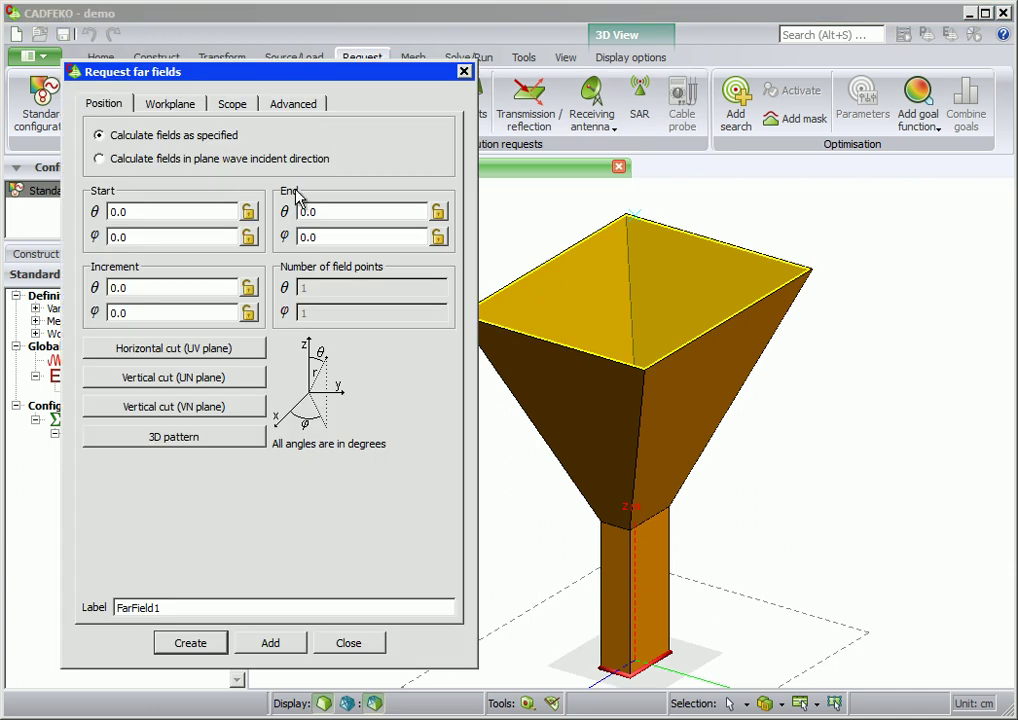
- Create a full 3D far-field request FarField1 and zoom to fit its sphere
{"action": "left_click", "coordinate": [190, 438]}
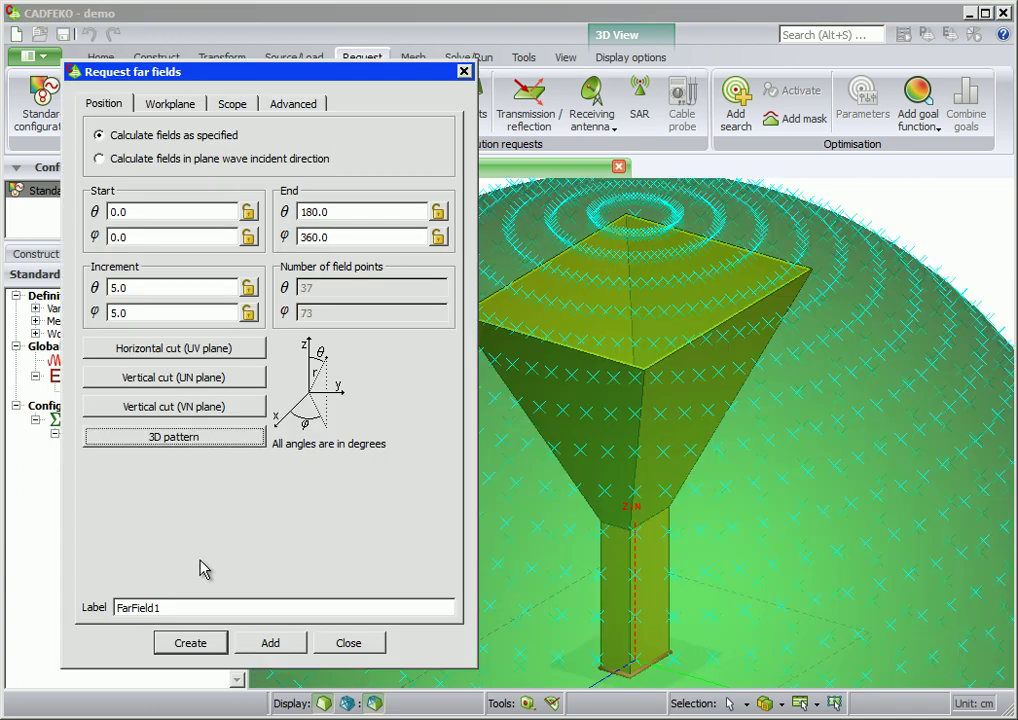
{"action": "left_click", "coordinate": [207, 647]}
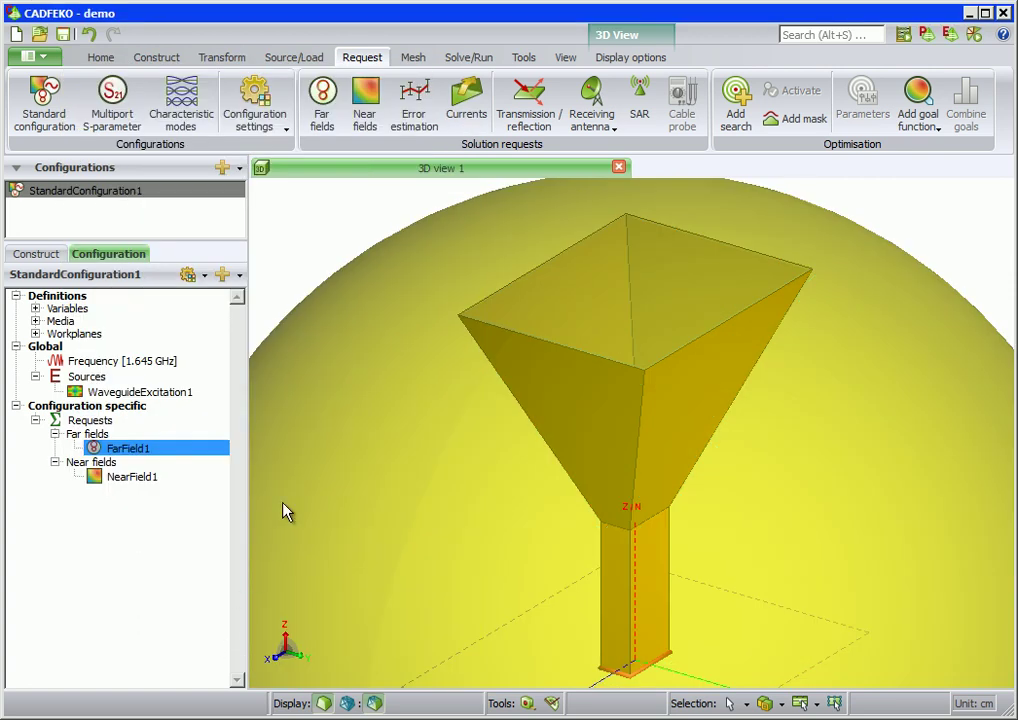
{"action": "left_click", "coordinate": [564, 58]}
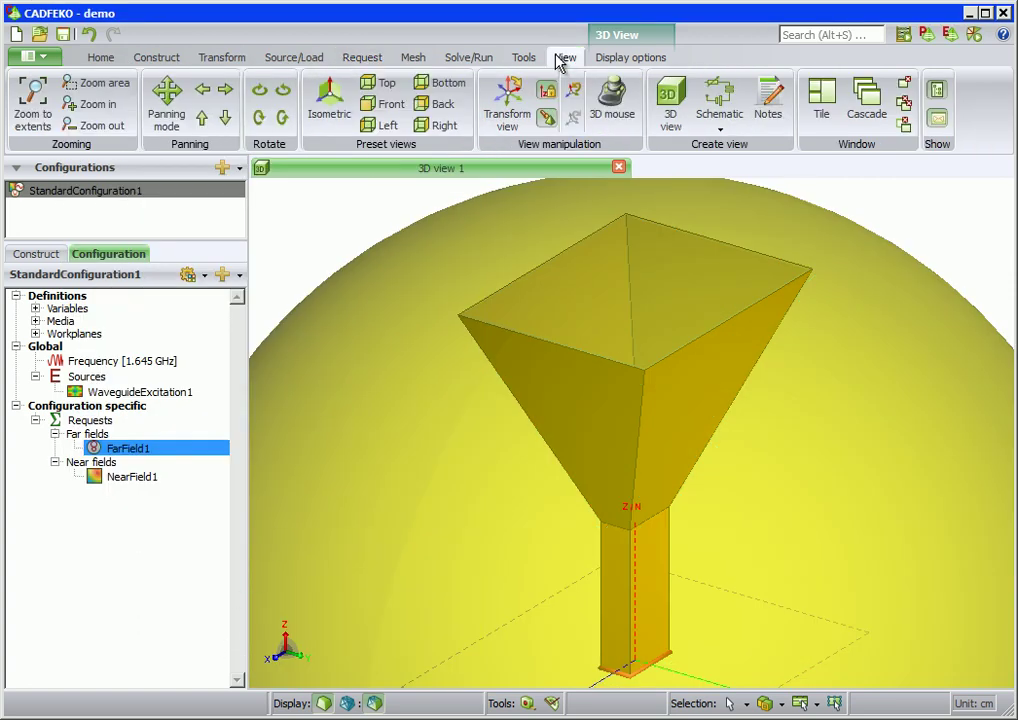
{"action": "left_click", "coordinate": [34, 102]}
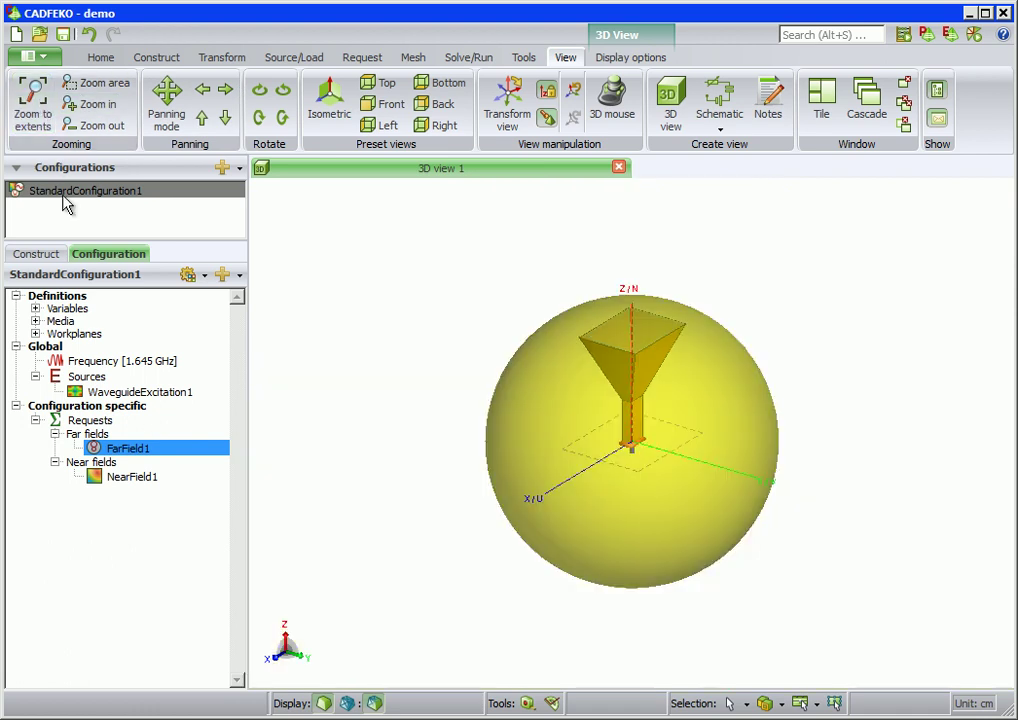
- Hide NearField1 and FarField1 in the 3D view and zoom in on the horn
{"action": "left_click", "coordinate": [146, 478], "text": "ctrl"}
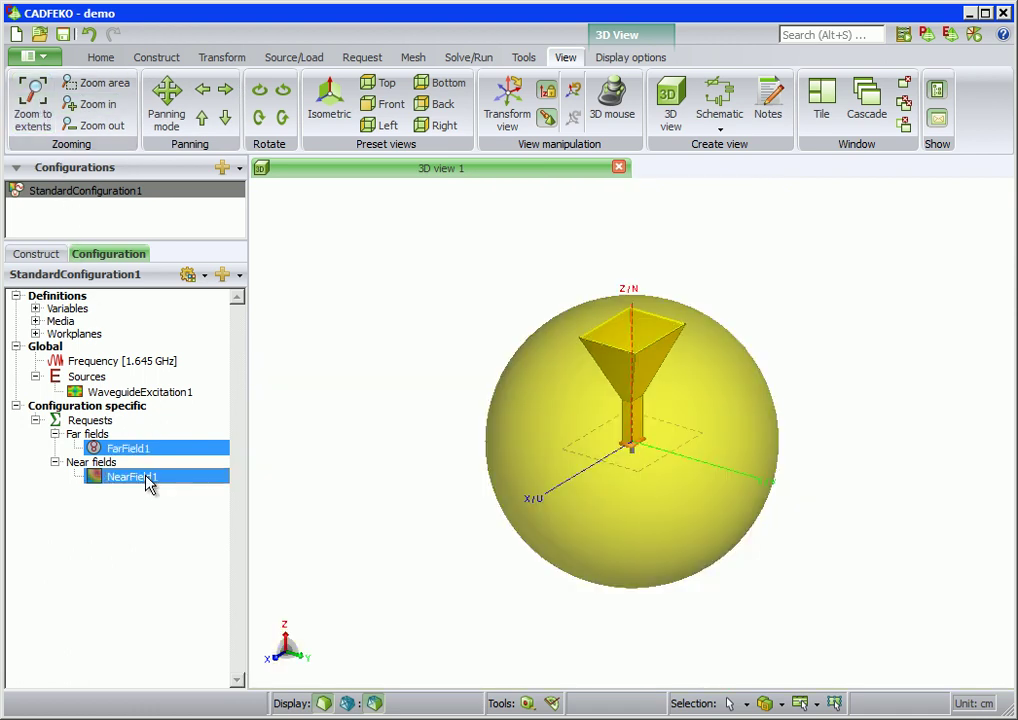
{"action": "right_click", "coordinate": [148, 482]}
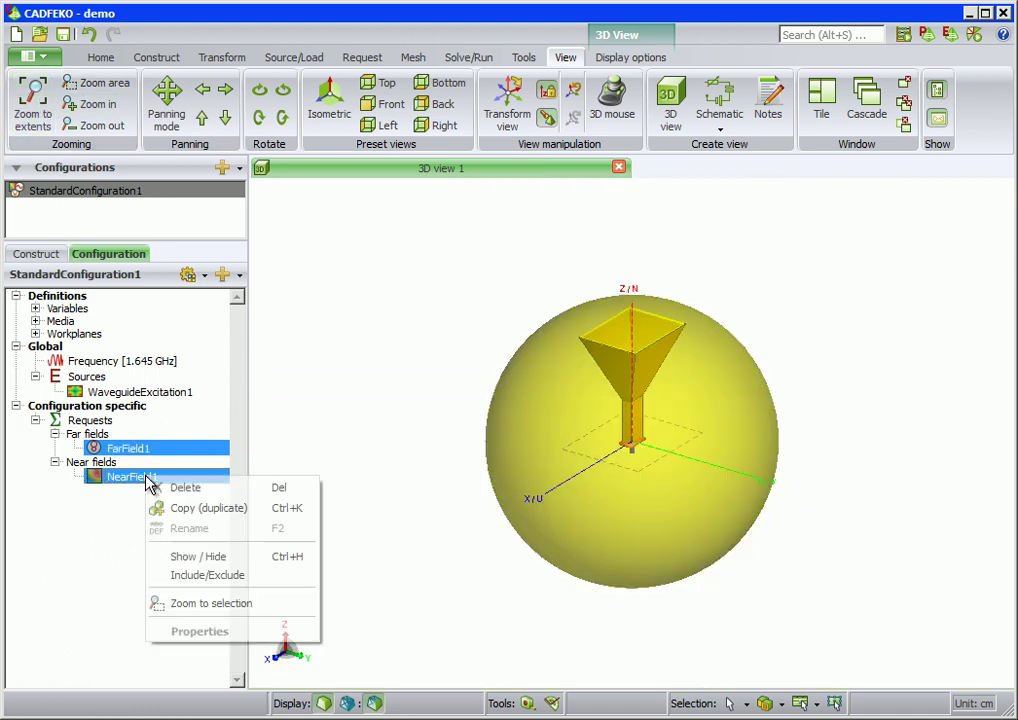
{"action": "left_click", "coordinate": [218, 562]}
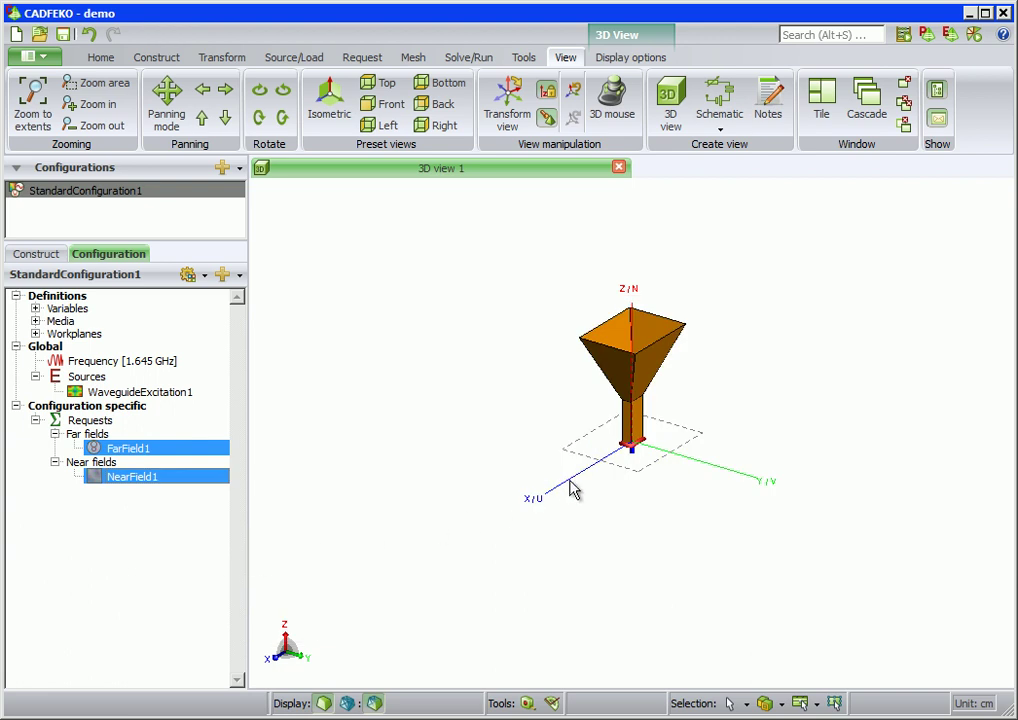
{"action": "scroll", "coordinate": [573, 486], "scroll_direction": "up", "scroll_amount": 3}
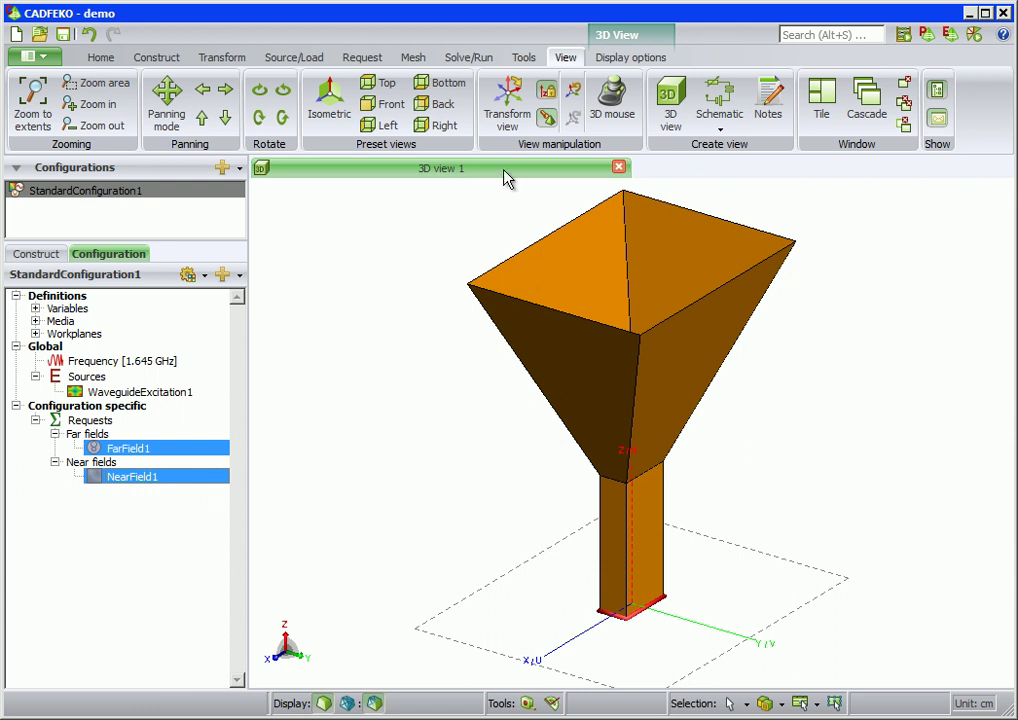
- Enable MoM higher order basis functions (HOBF) in the solver settings, keeping Auto element order
{"action": "left_click", "coordinate": [472, 60]}
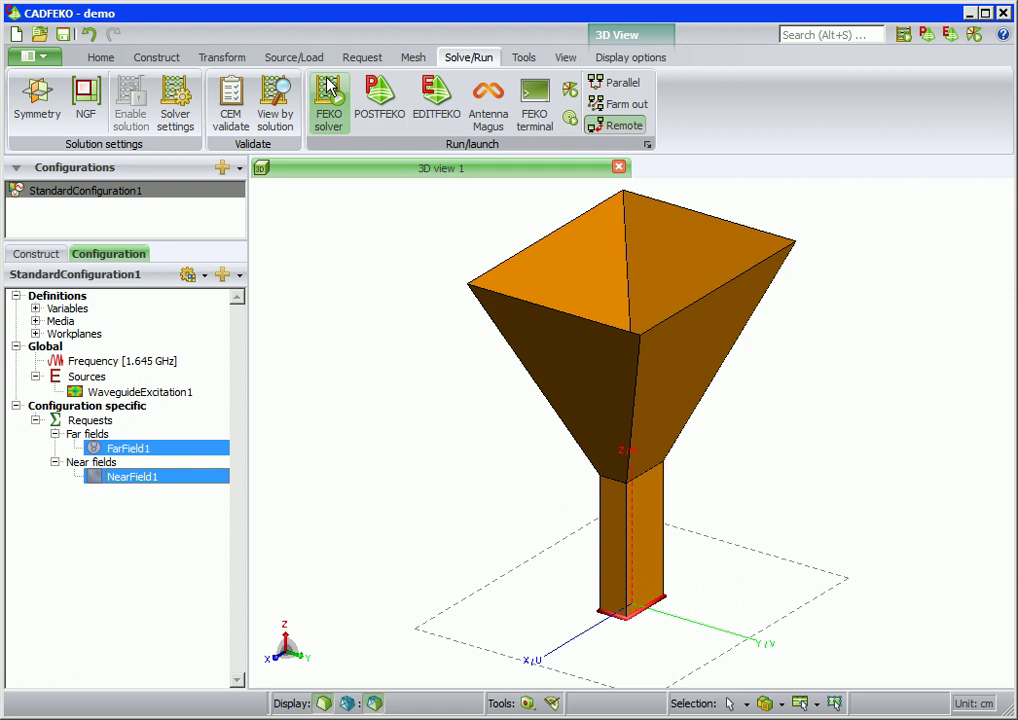
{"action": "left_click", "coordinate": [176, 104]}
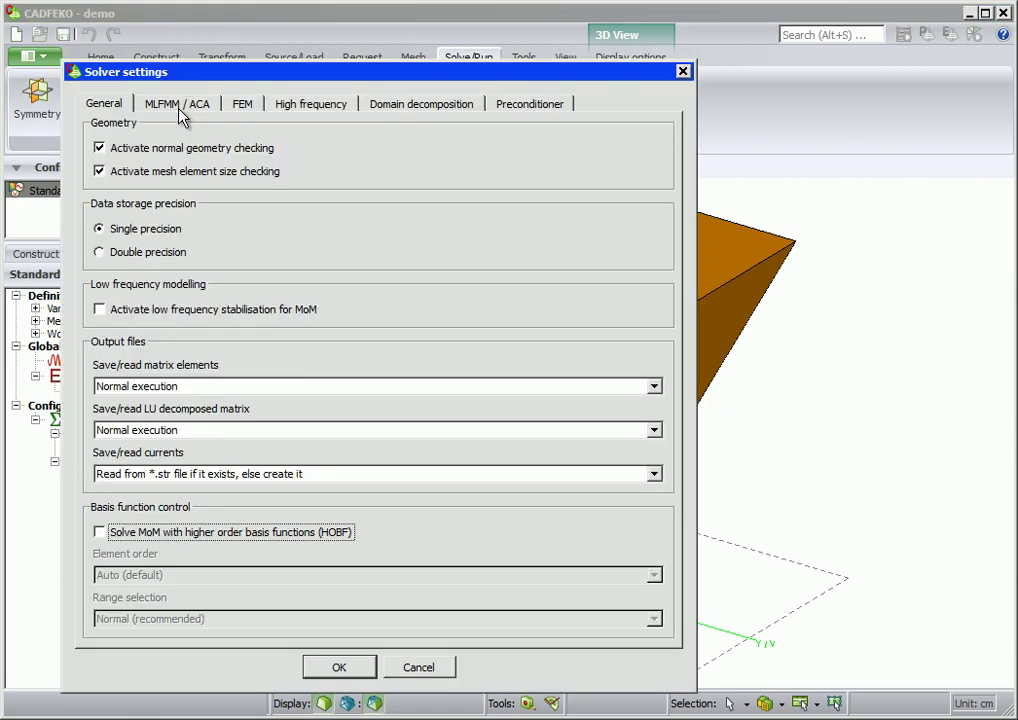
{"action": "left_click", "coordinate": [100, 532]}
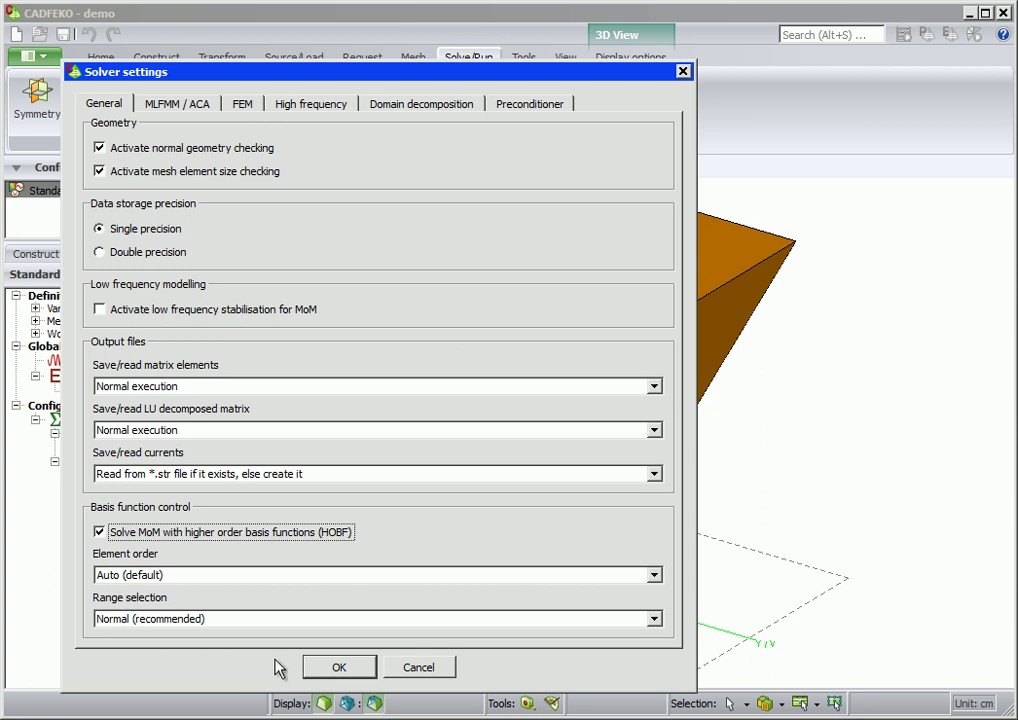
{"action": "left_click", "coordinate": [339, 668]}
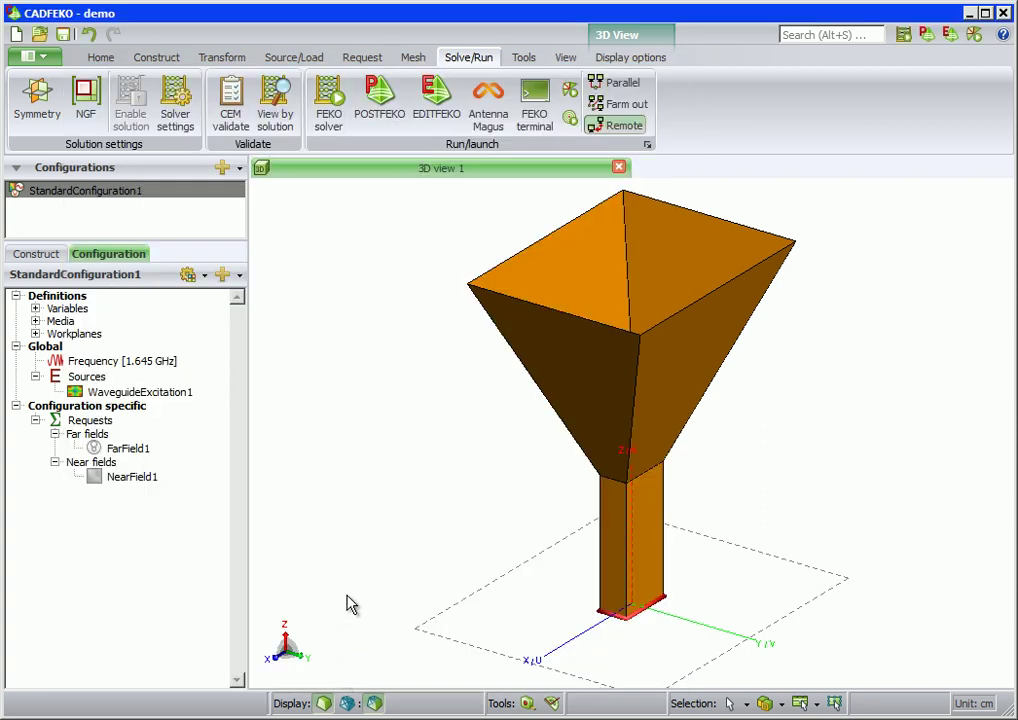
{"action": "left_click", "coordinate": [418, 60]}
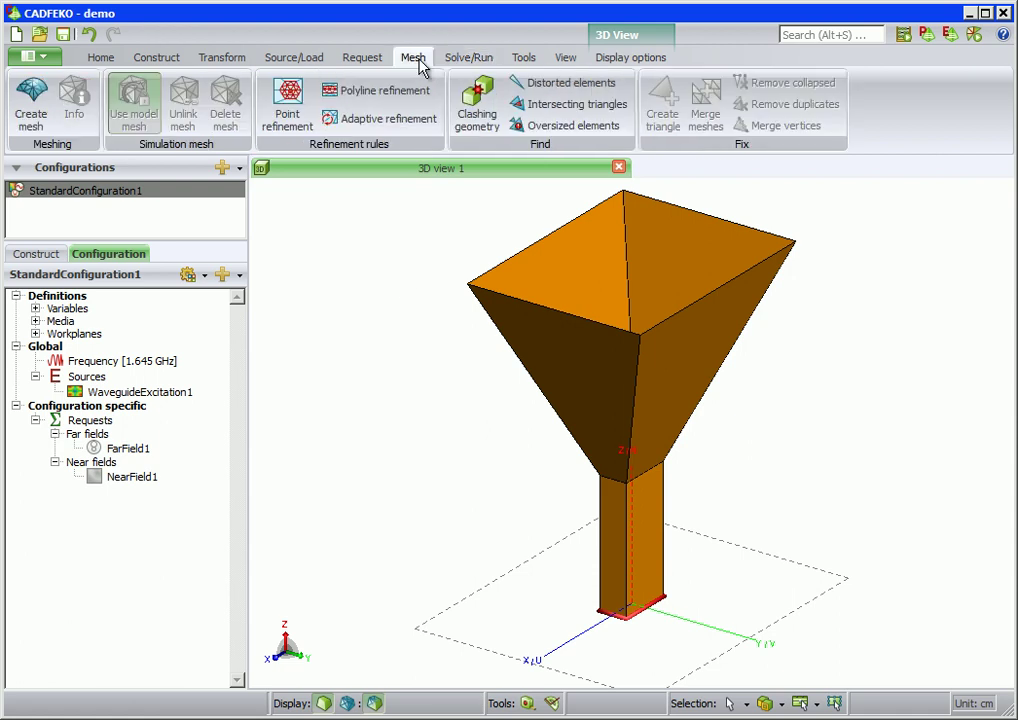
- Mesh the entire horn model (Mesh what: All) at the Standard mesh size
{"action": "left_click", "coordinate": [38, 114]}
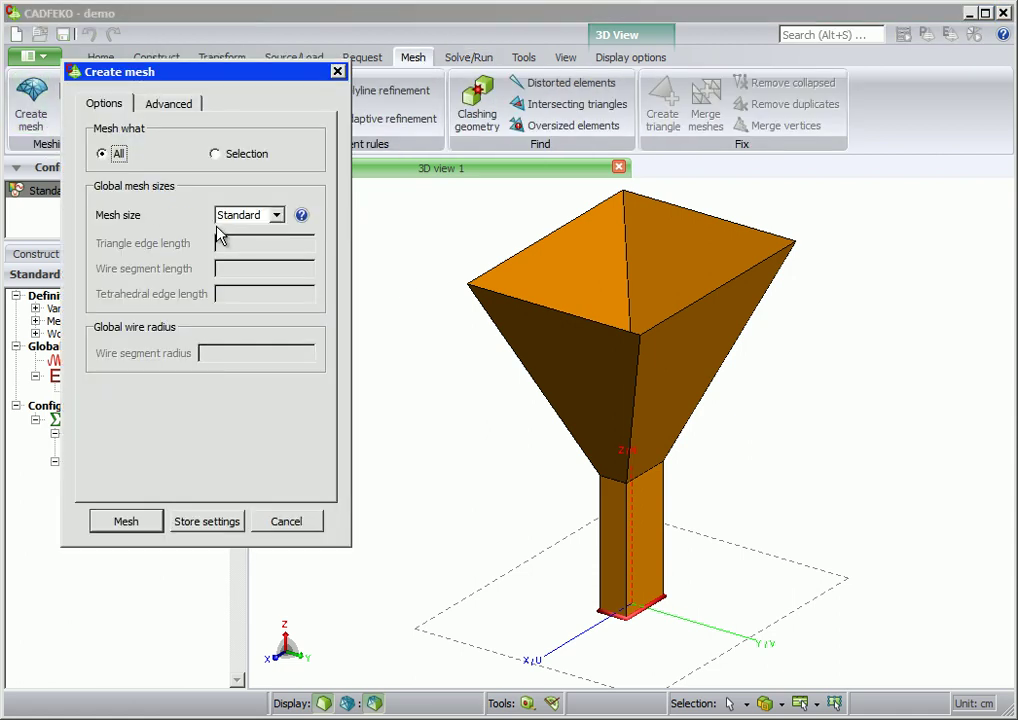
{"action": "left_click", "coordinate": [130, 524]}
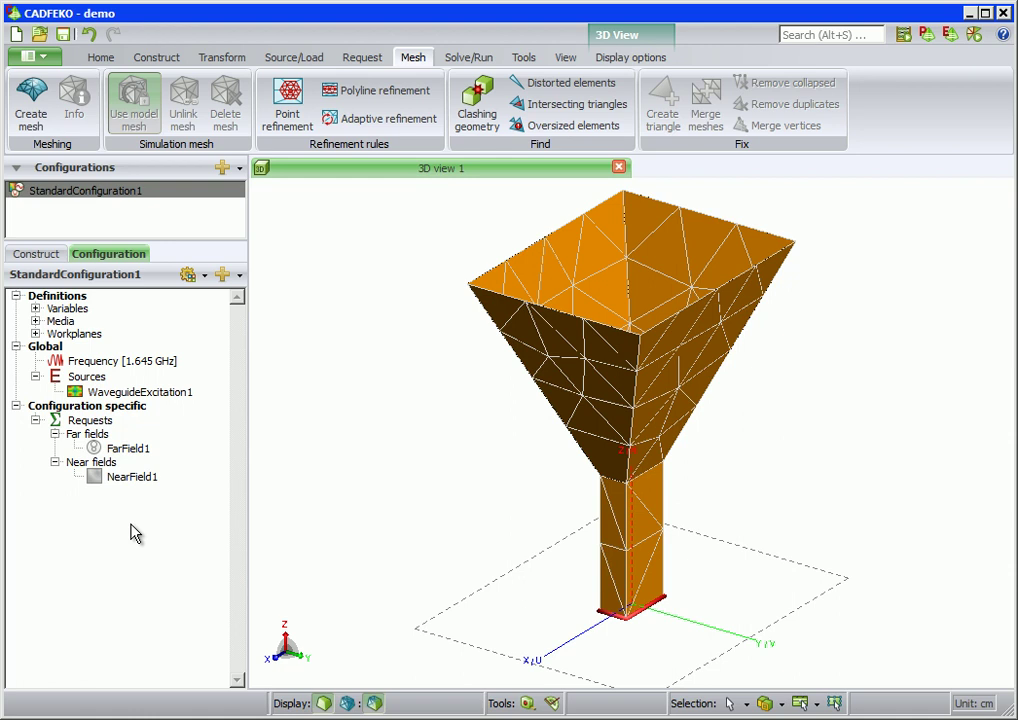
{"action": "left_click", "coordinate": [475, 60]}
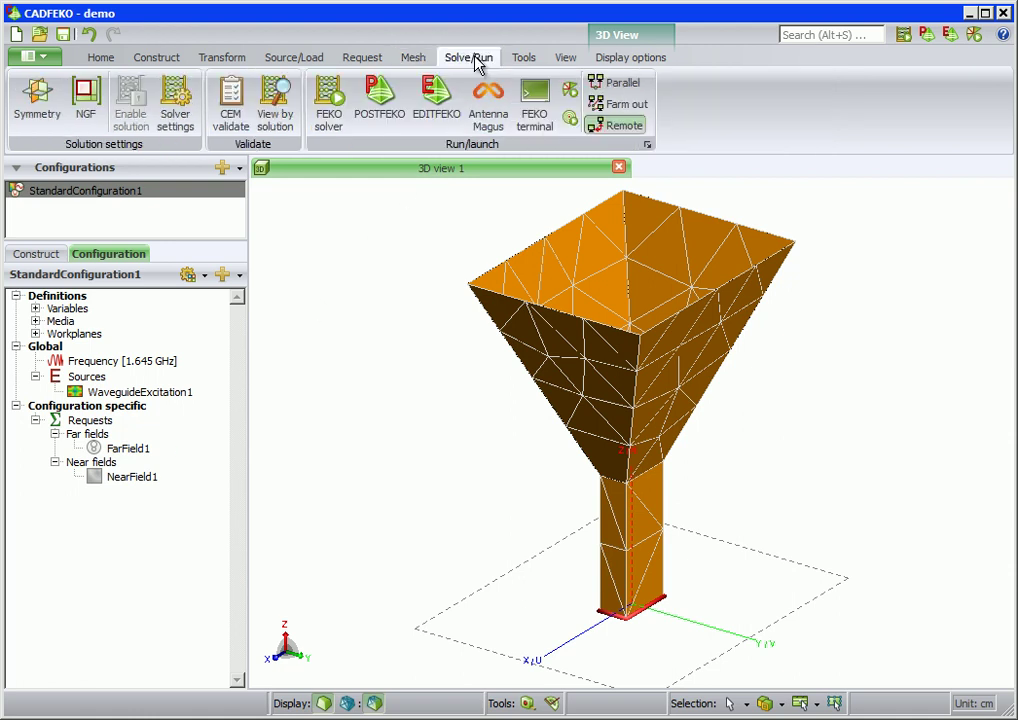
- Run the FEKO solver on the horn model and dismiss the finished runfeko log
{"action": "left_click", "coordinate": [329, 118]}
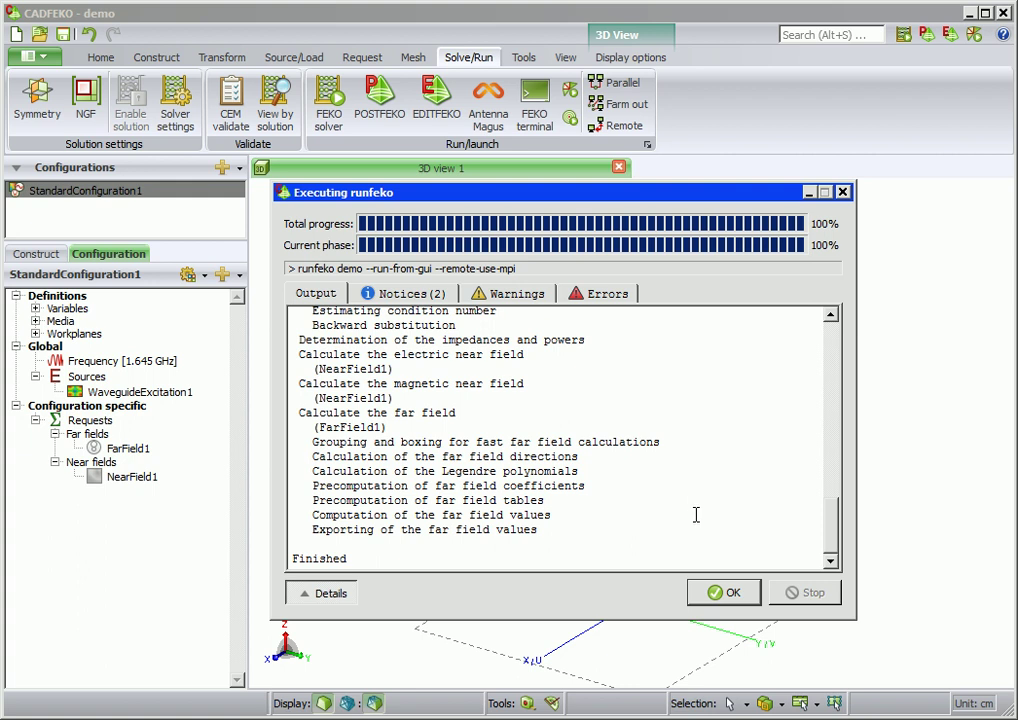
{"action": "left_click", "coordinate": [723, 594]}
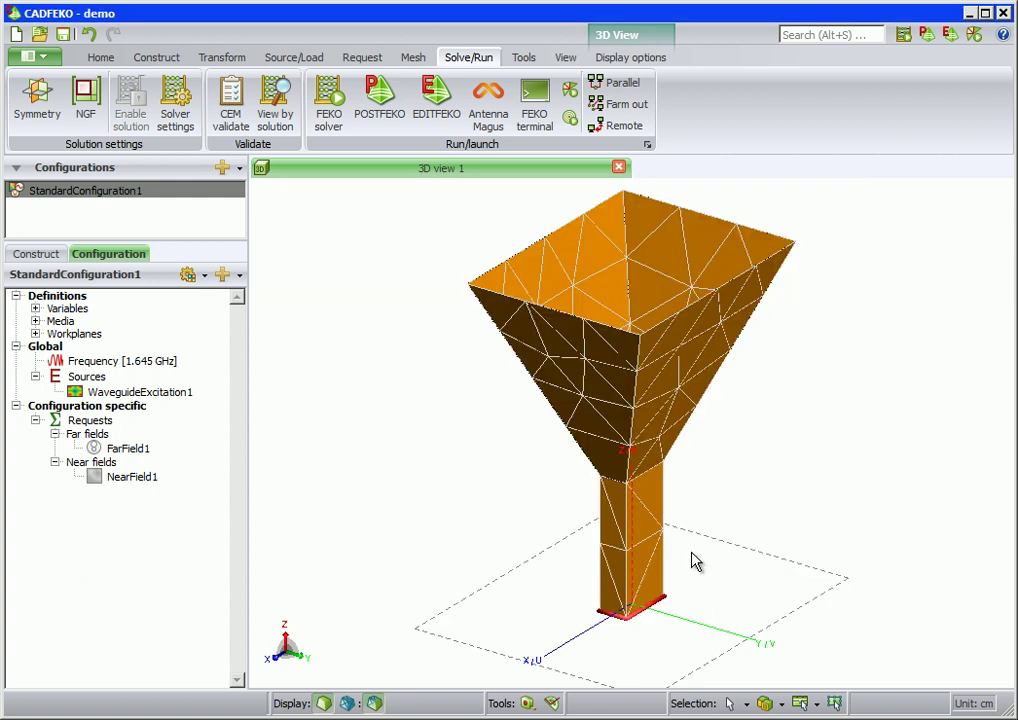
- Open the results in POSTFEKO and plot NearField1's E-field magnitude on the horn aperture
{"action": "left_click", "coordinate": [381, 117]}
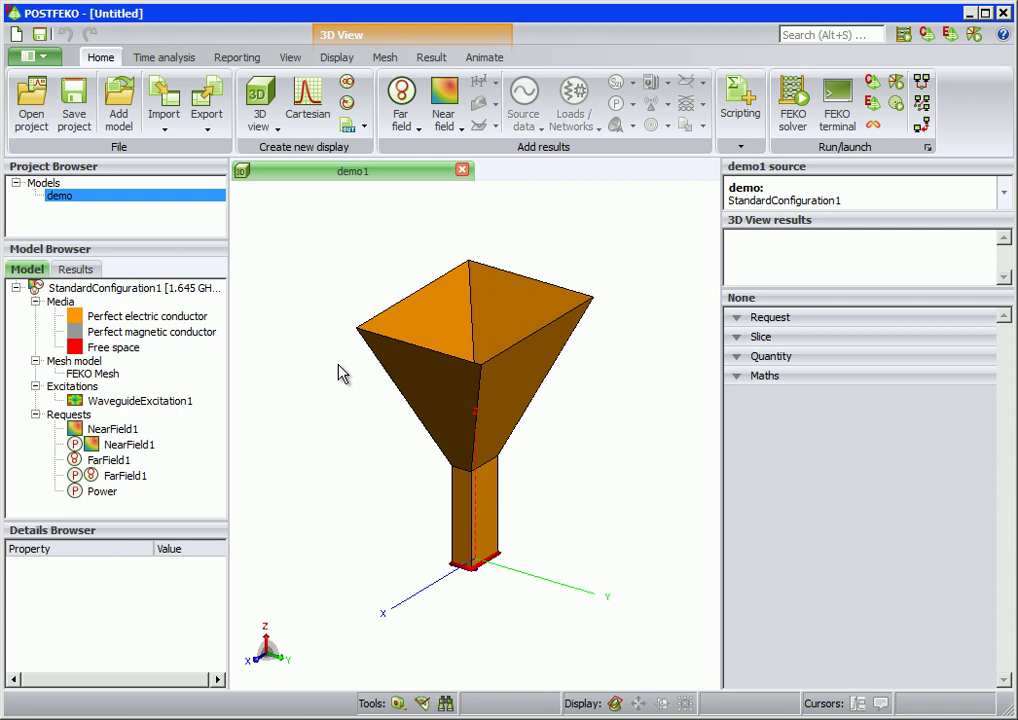
{"action": "left_click", "coordinate": [455, 128]}
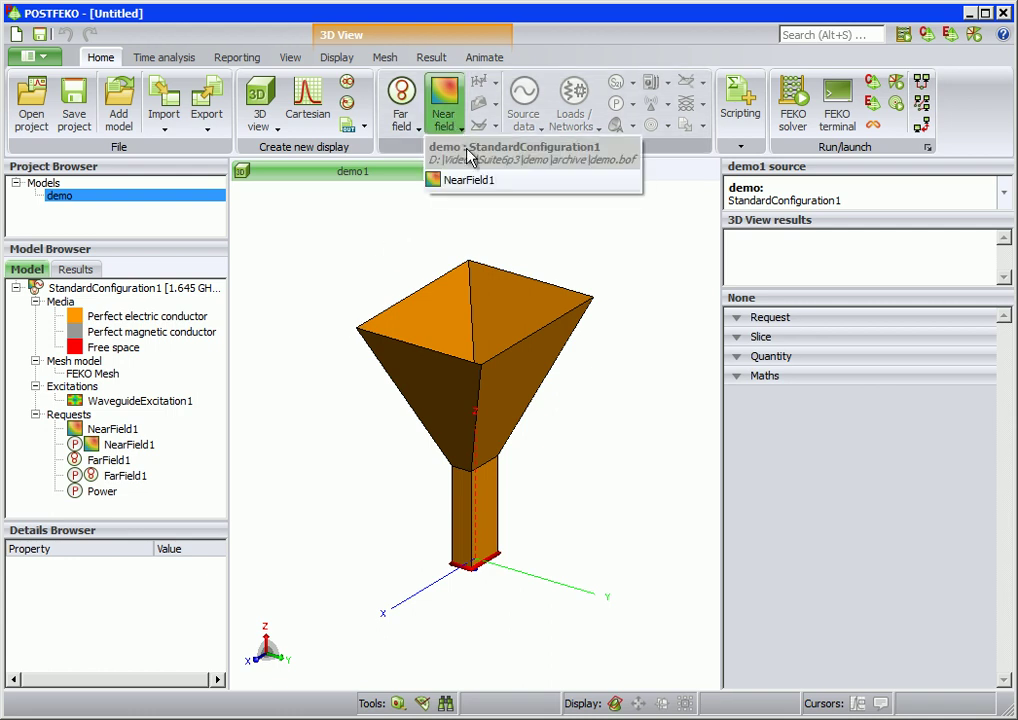
{"action": "left_click", "coordinate": [478, 181]}
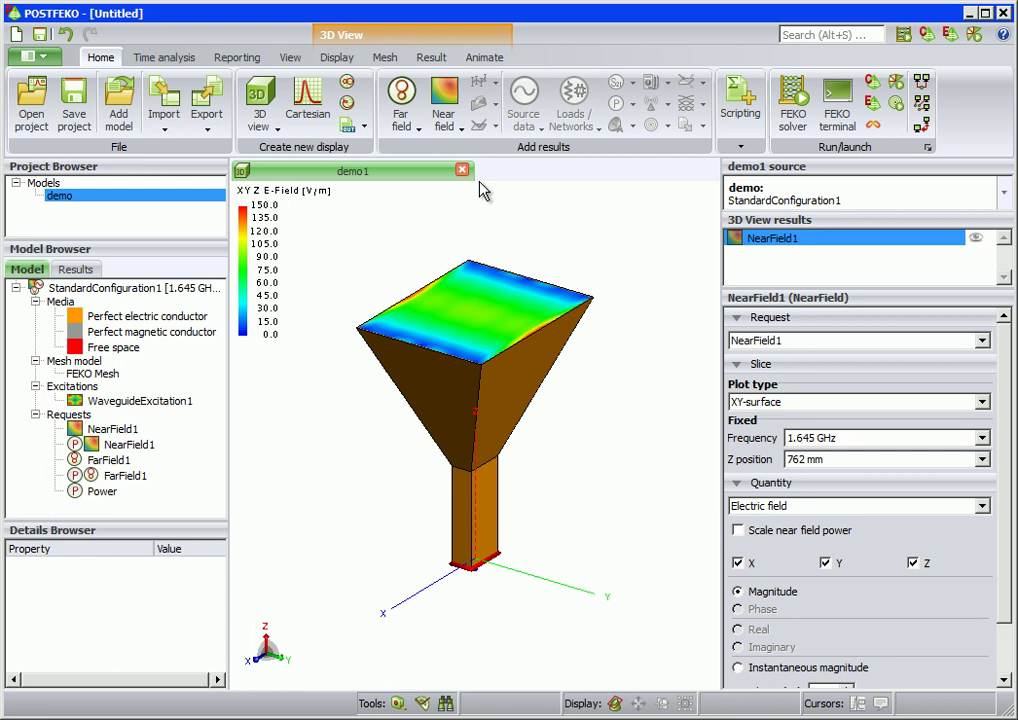
{"action": "left_click", "coordinate": [308, 110]}
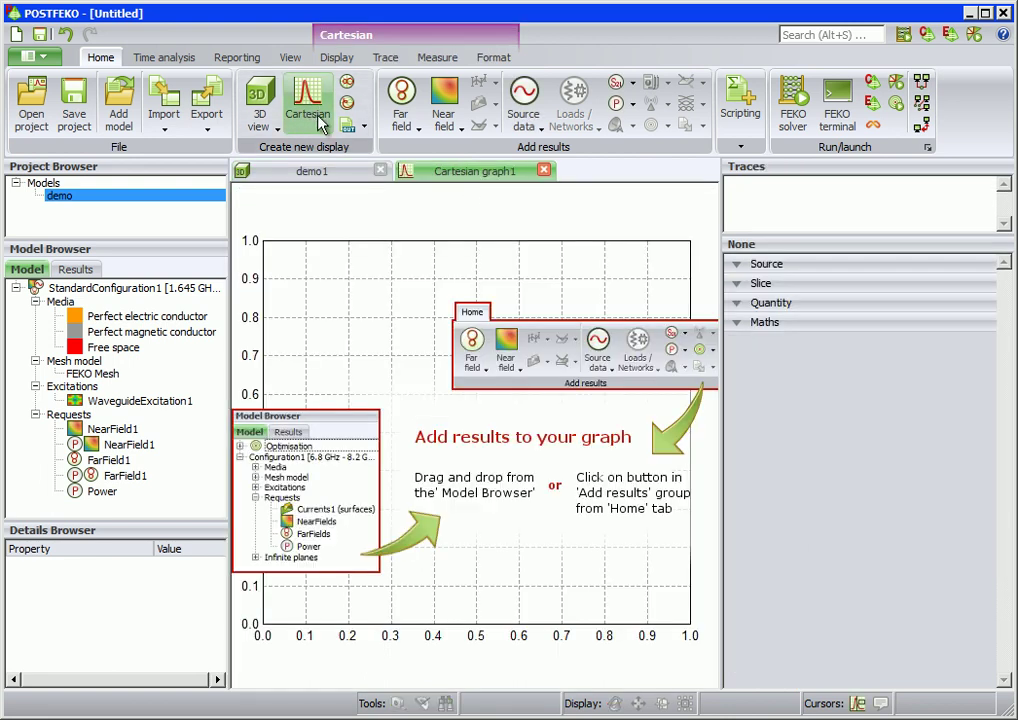
- Plot FarField1 total gain on graph1 against Theta (wrapped) from -180 to 180 degrees
{"action": "left_click", "coordinate": [402, 124]}
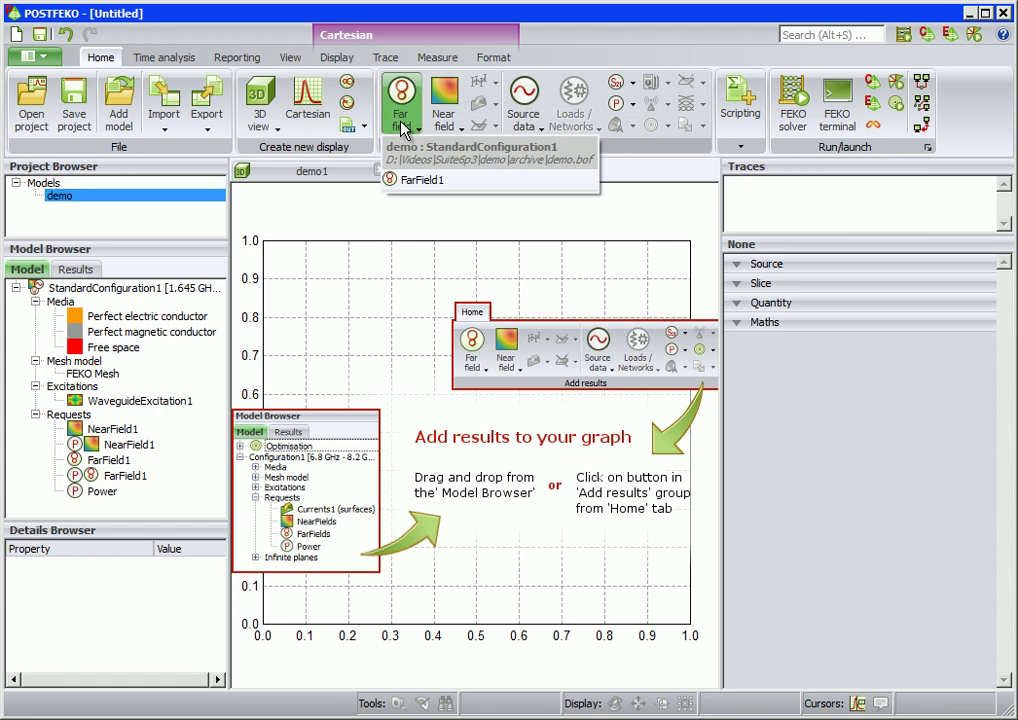
{"action": "left_click", "coordinate": [431, 184]}
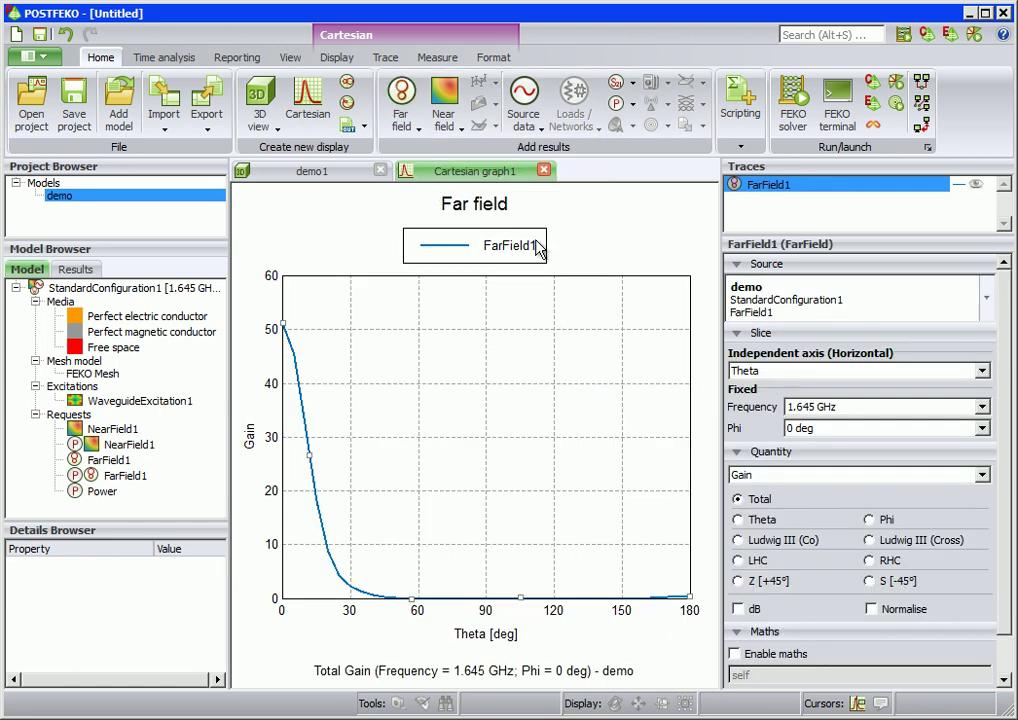
{"action": "left_click", "coordinate": [795, 373]}
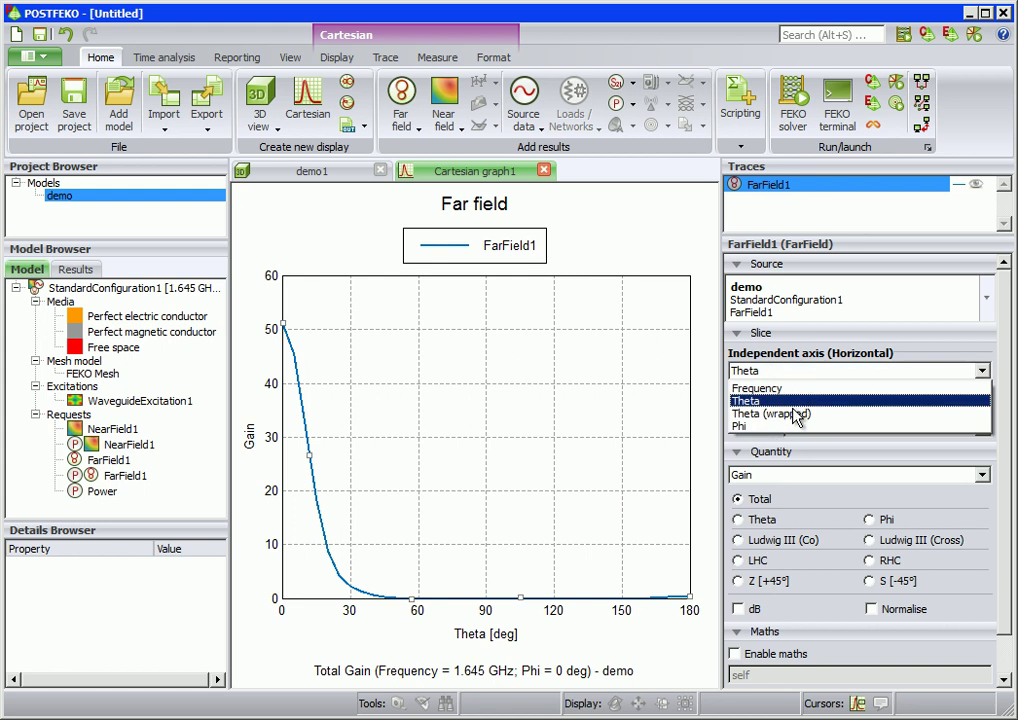
{"action": "left_click", "coordinate": [795, 414]}
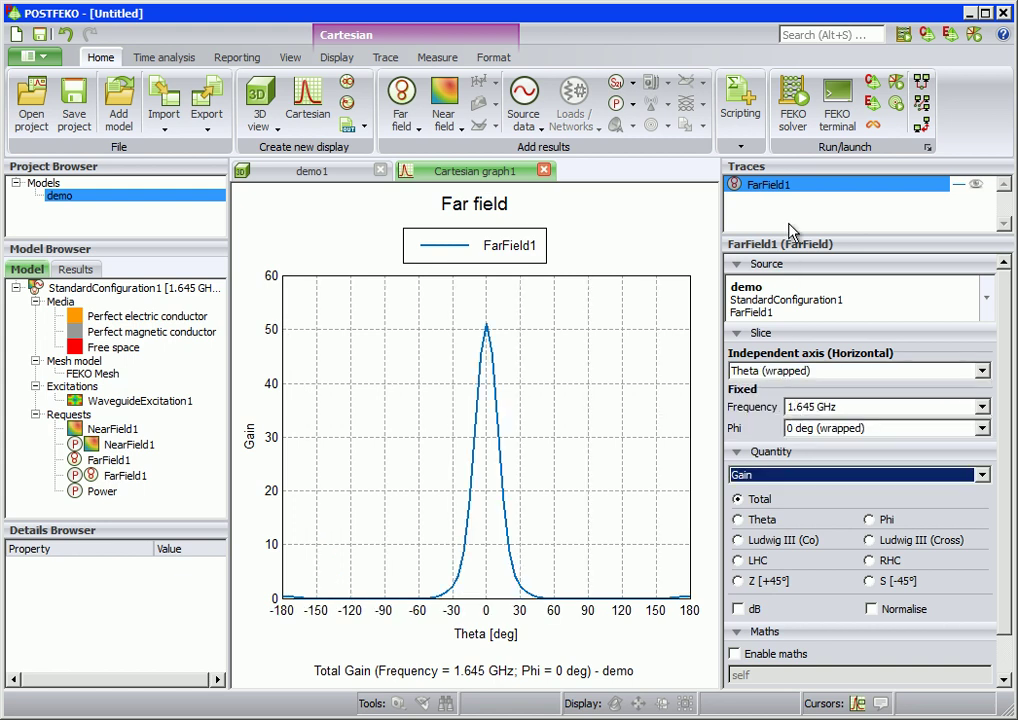
- Duplicate the FarField1 trace as a Phi = 90 deg cut and show both traces in dB
{"action": "right_click", "coordinate": [798, 190]}
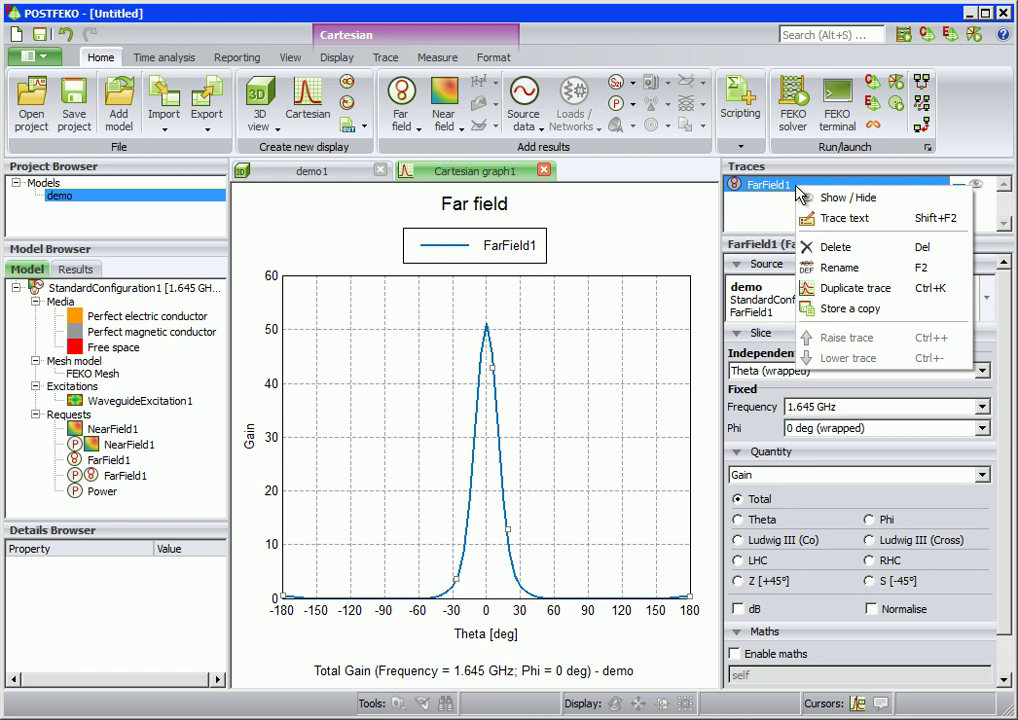
{"action": "left_click", "coordinate": [843, 290]}
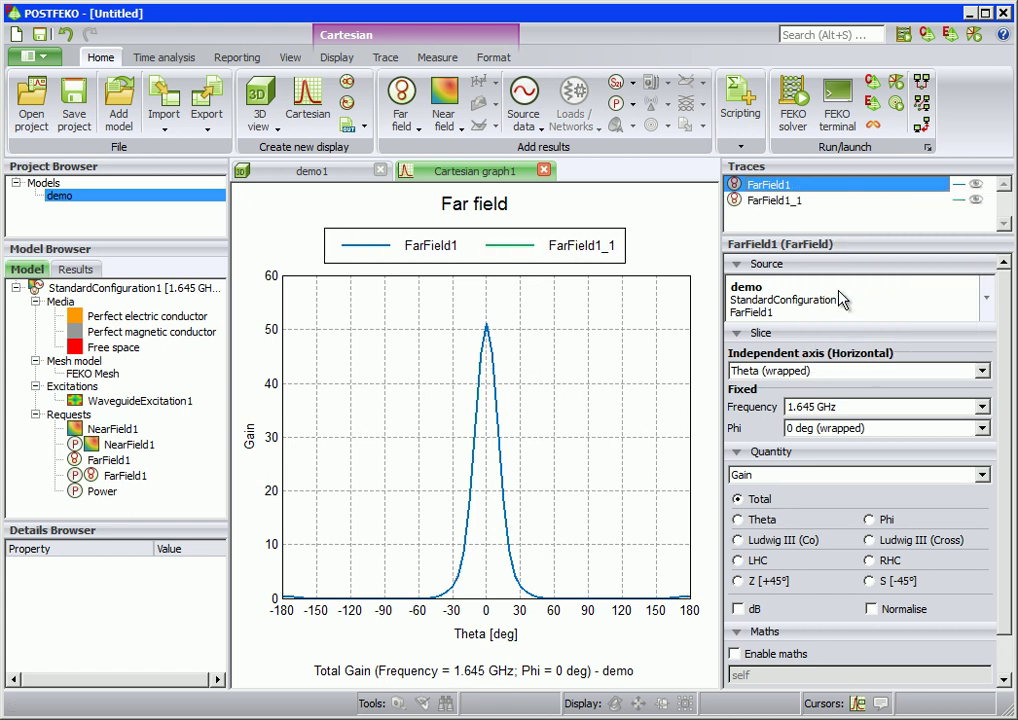
{"action": "left_click", "coordinate": [975, 430]}
{"action": "left_click_drag", "start_coordinate": [984, 462], "coordinate": [985, 484]}
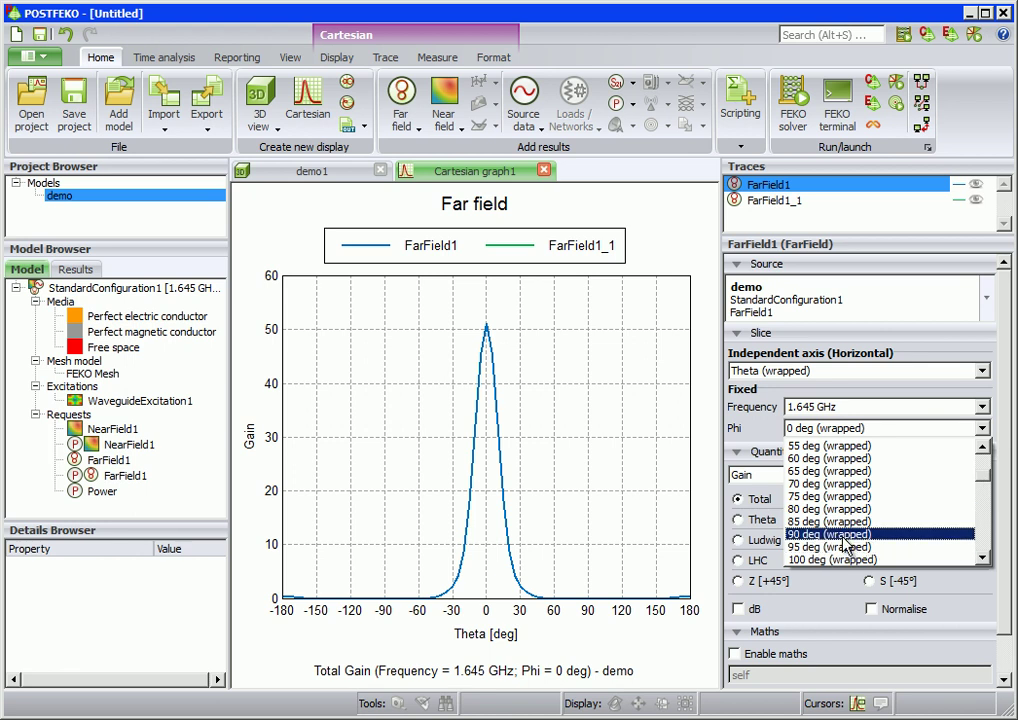
{"action": "left_click", "coordinate": [843, 537]}
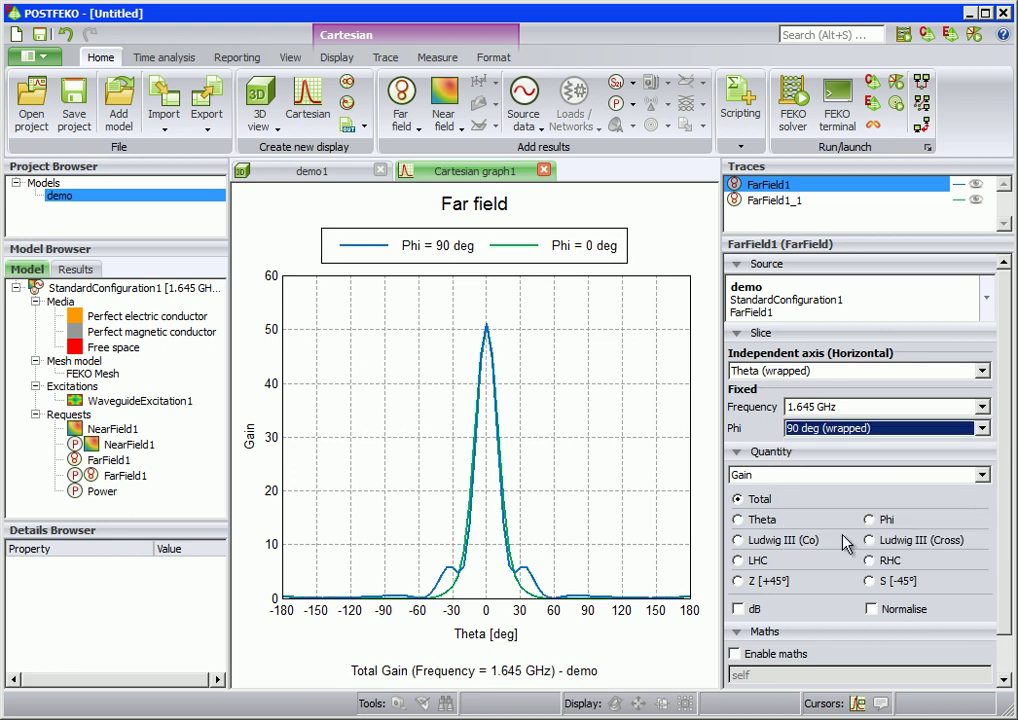
{"action": "left_click", "coordinate": [786, 200], "text": "shift"}
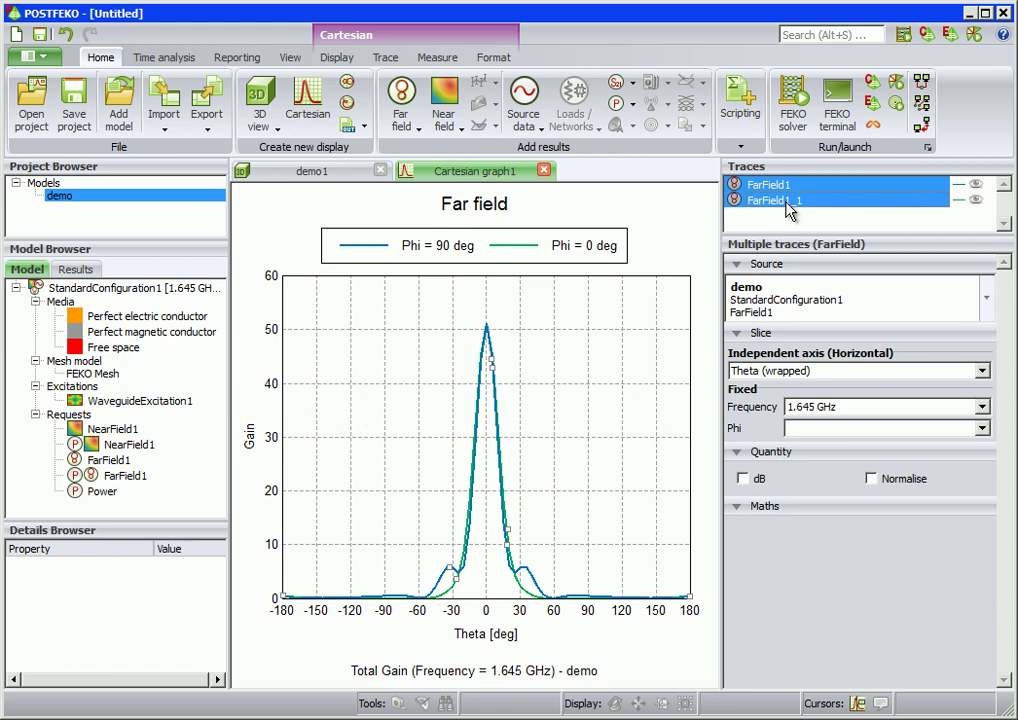
{"action": "left_click", "coordinate": [757, 480]}
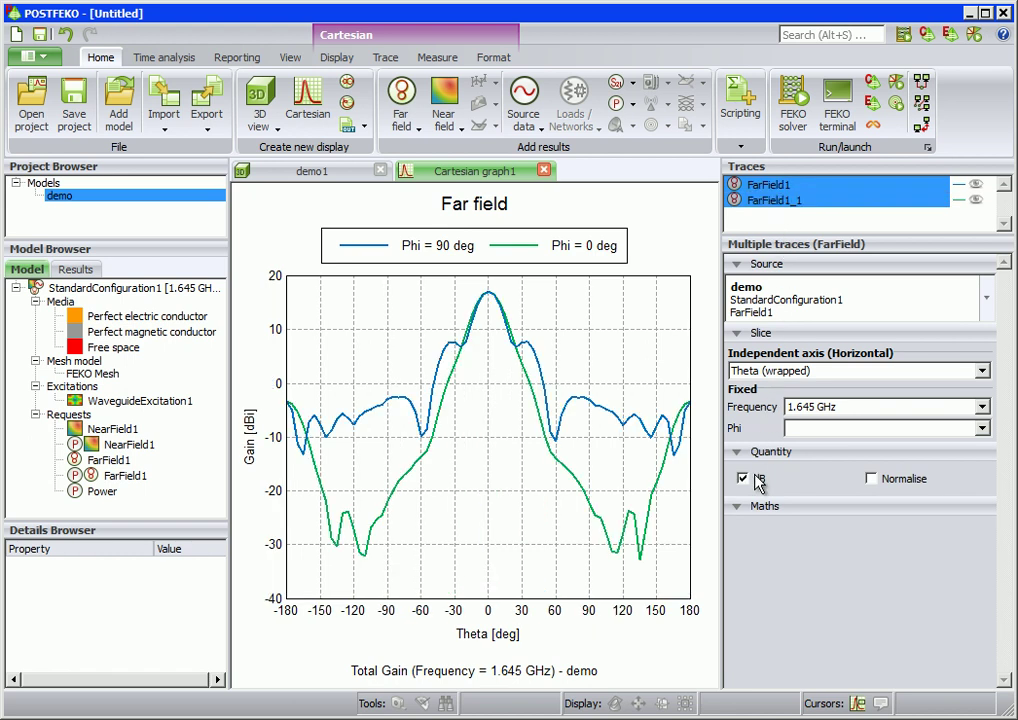